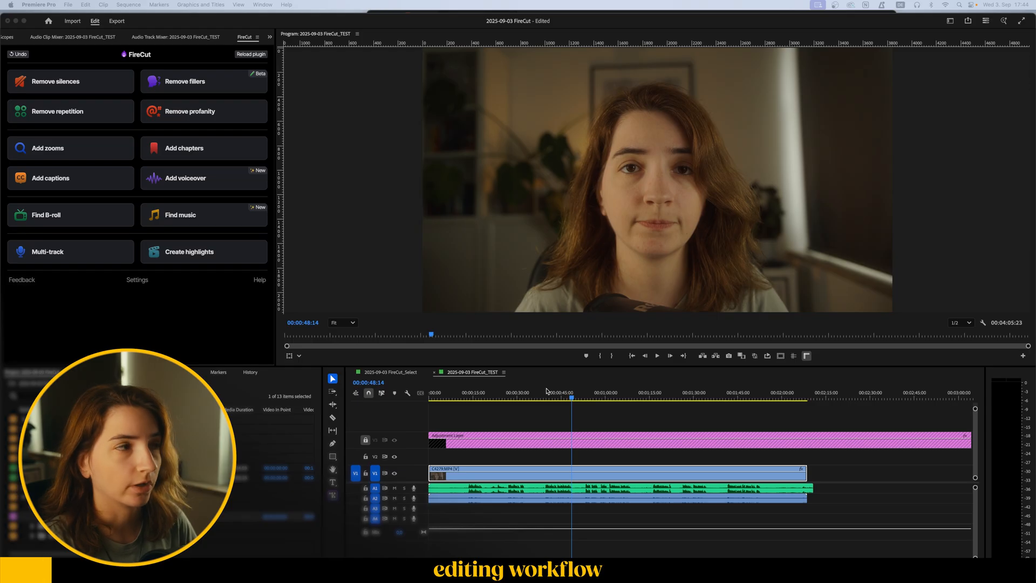
# Position the playhead near 39 seconds and lock the adjustment layer track against edits
pyautogui.click(550, 394)
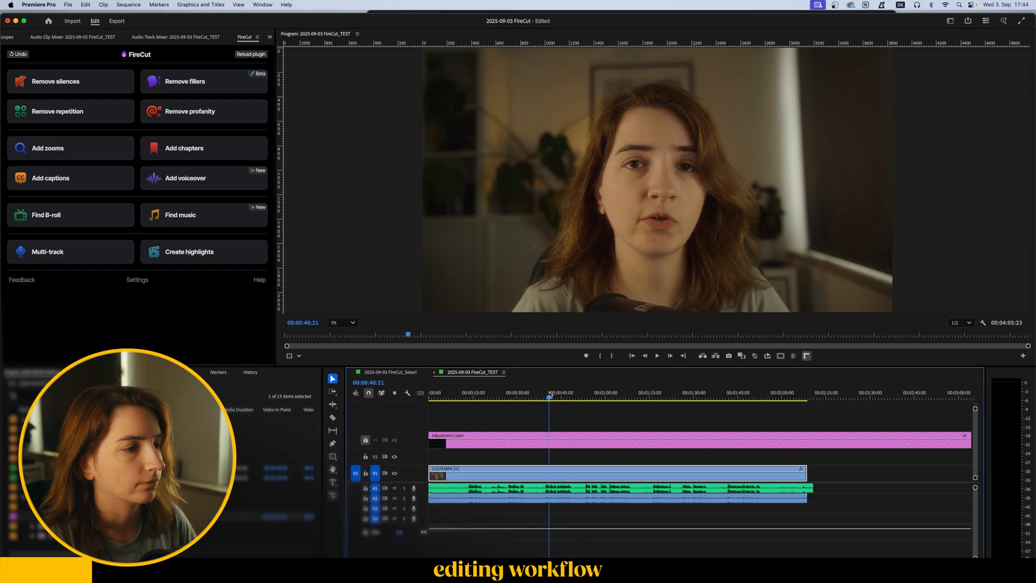
pyautogui.click(541, 395)
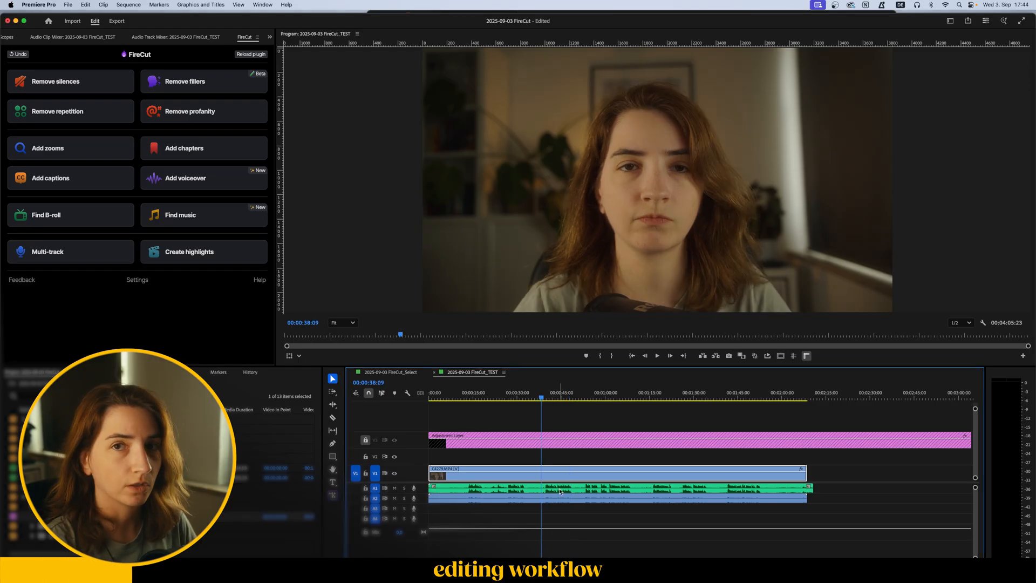
pyautogui.click(546, 395)
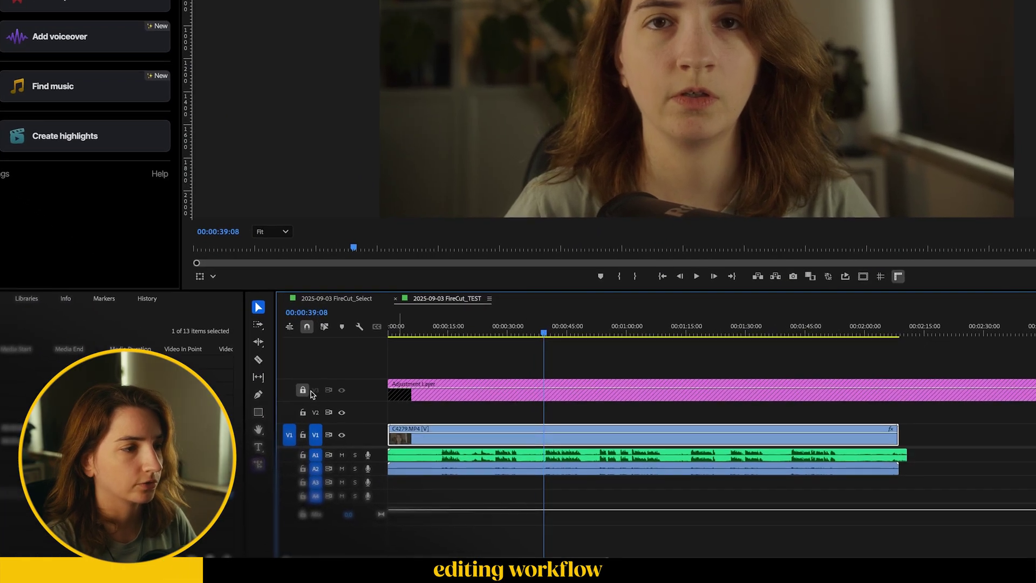
pyautogui.click(454, 392)
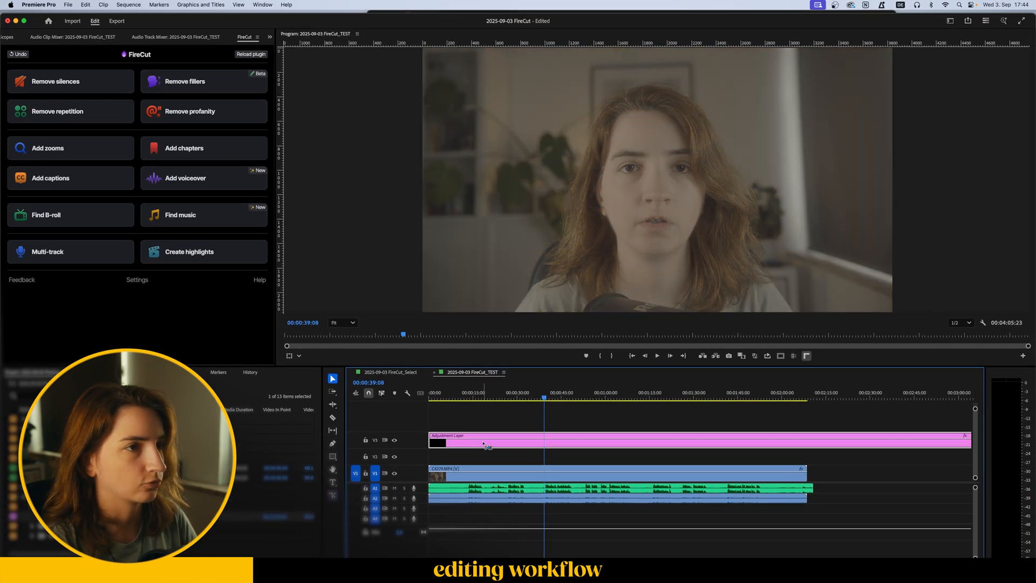
pyautogui.click(366, 440)
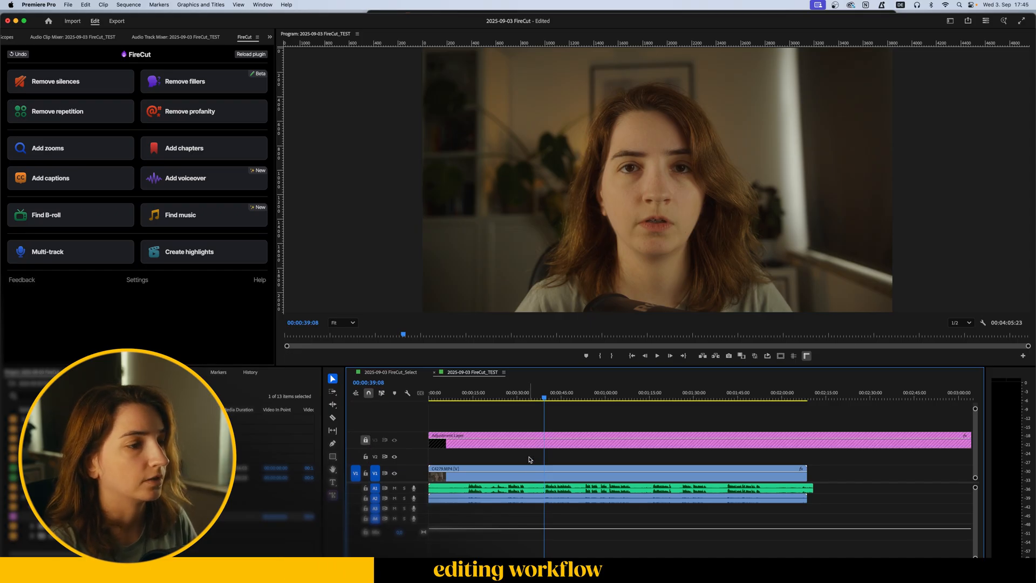
# Ripple-trim everything before about 12 seconds with Q, razor-cut near the start and review
pyautogui.press('Up')
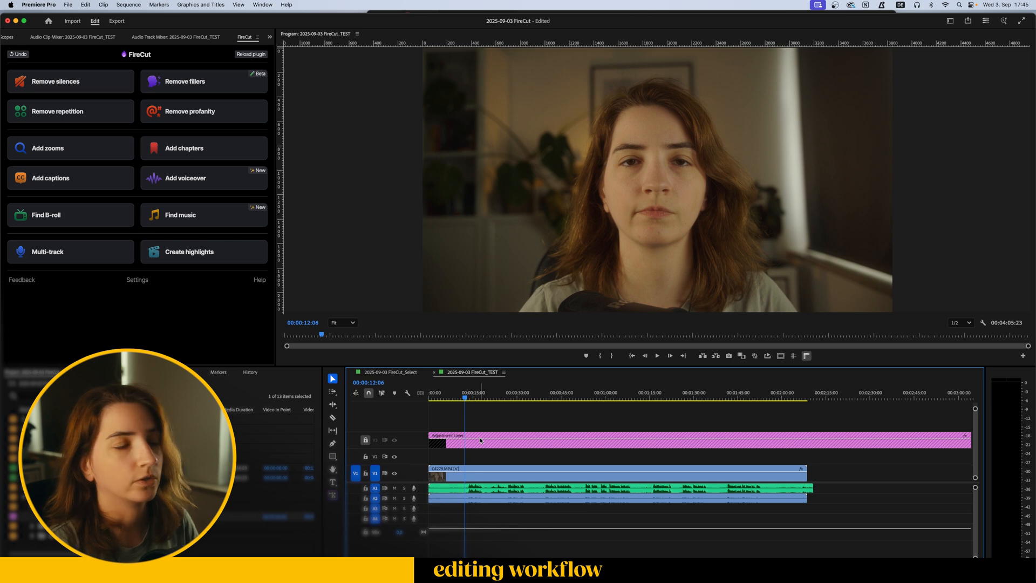
pyautogui.press('space')
pyautogui.press('c')
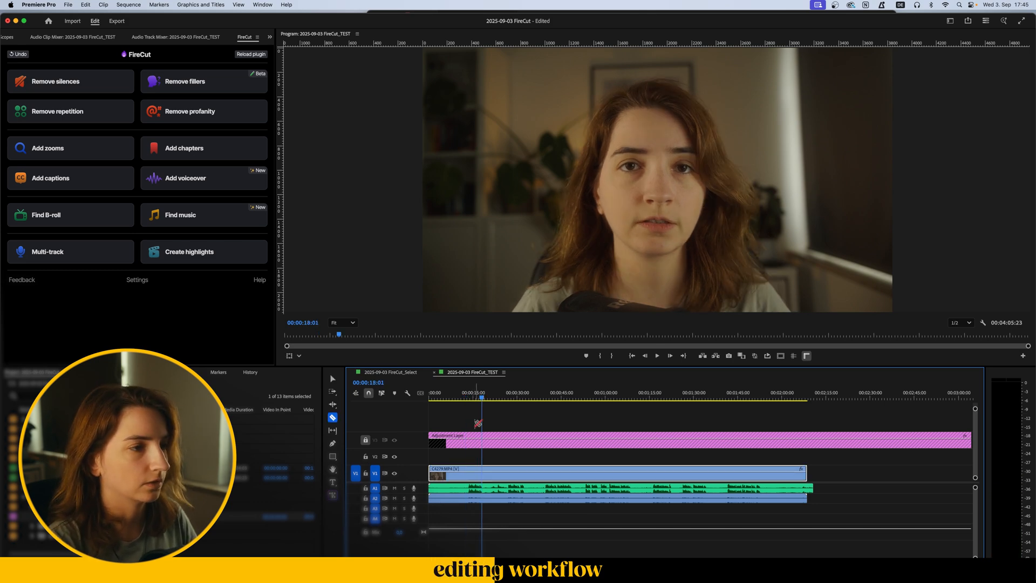
pyautogui.click(474, 394)
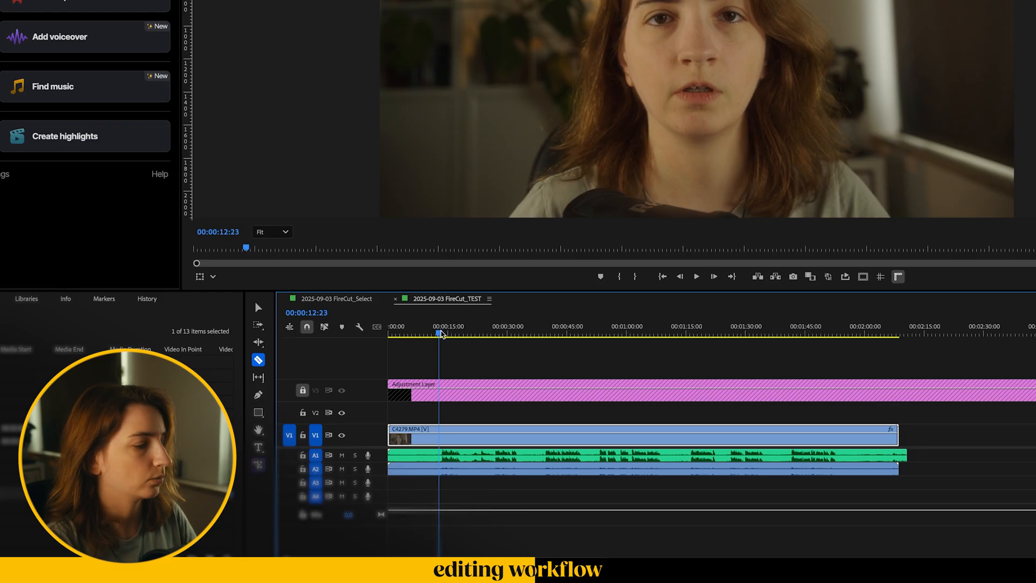
pyautogui.press('q')
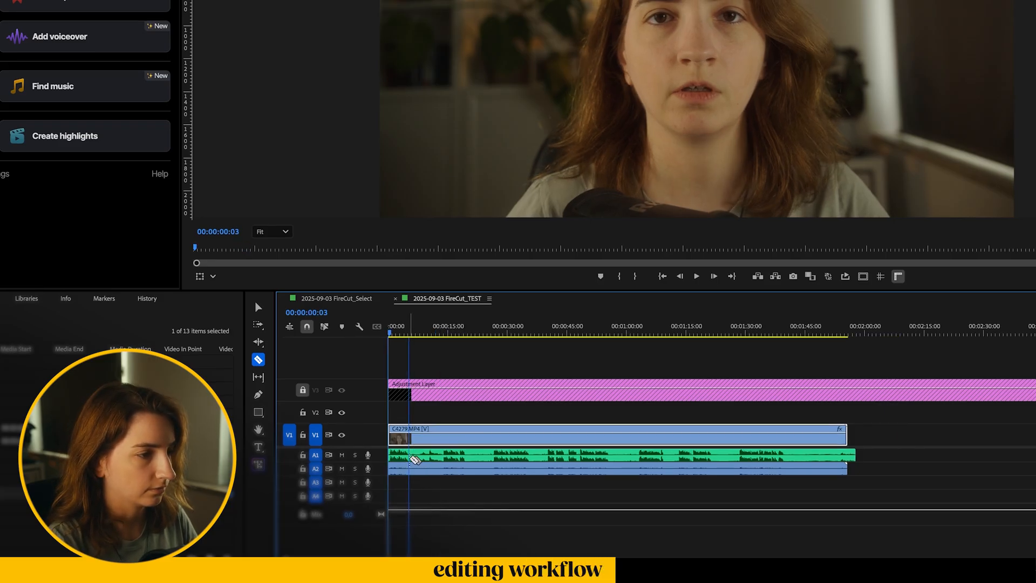
pyautogui.click(416, 459)
pyautogui.press('space')
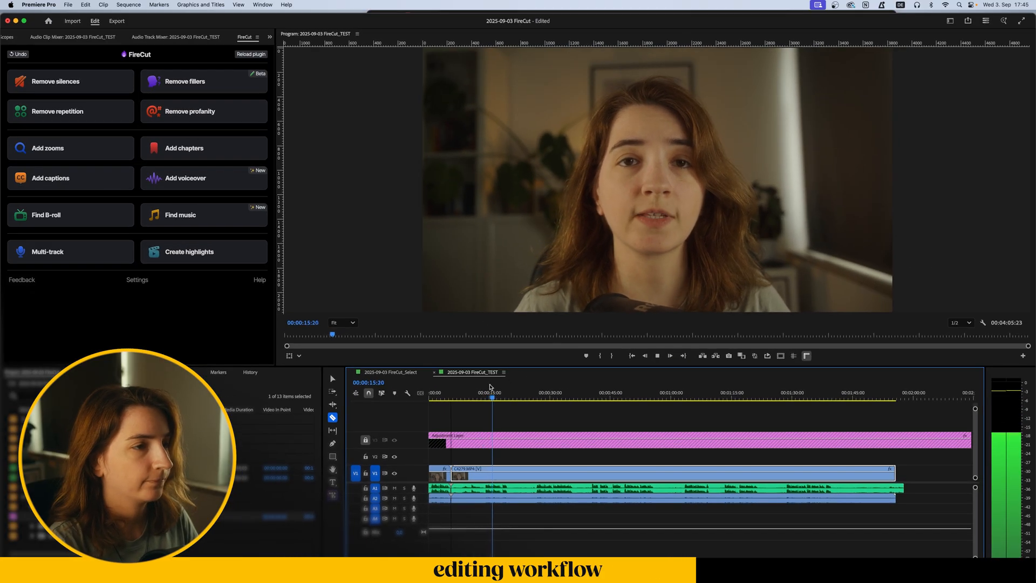
# Ripple-delete the short opening clip, then undo the deletions to restore the clip
pyautogui.click(486, 395)
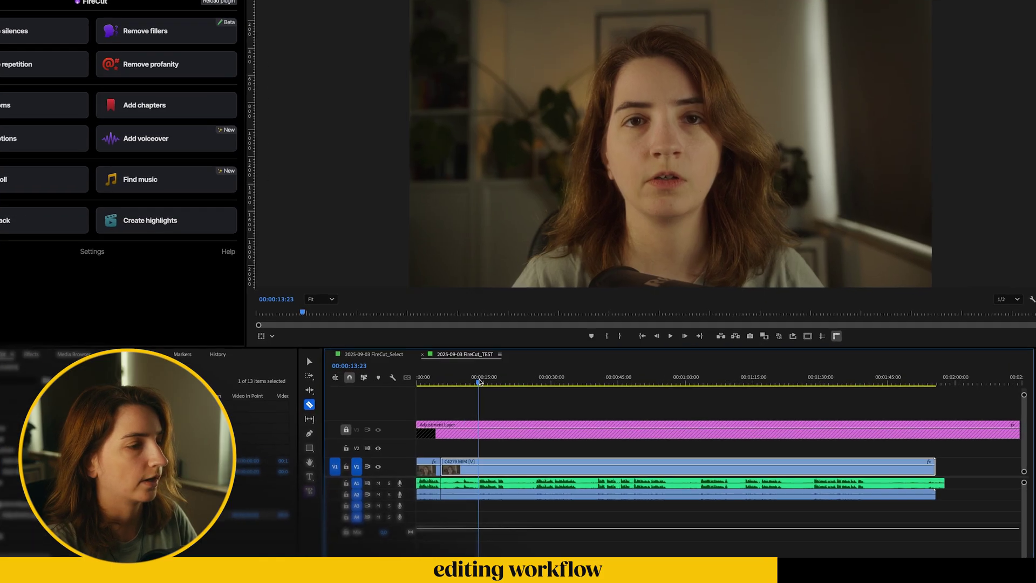
pyautogui.click(444, 383)
pyautogui.click(401, 437)
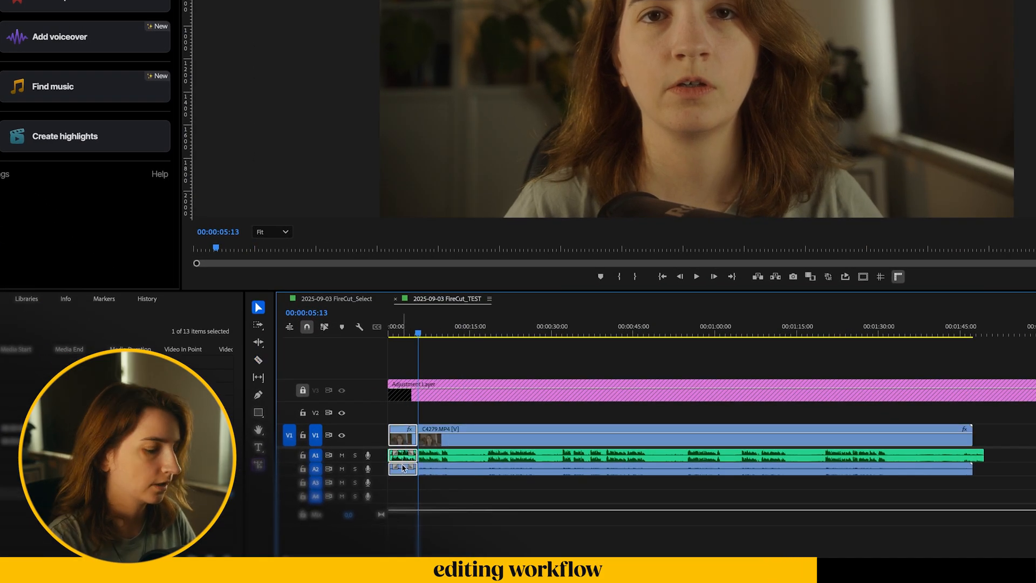
pyautogui.hotkey('shift', 'Delete')
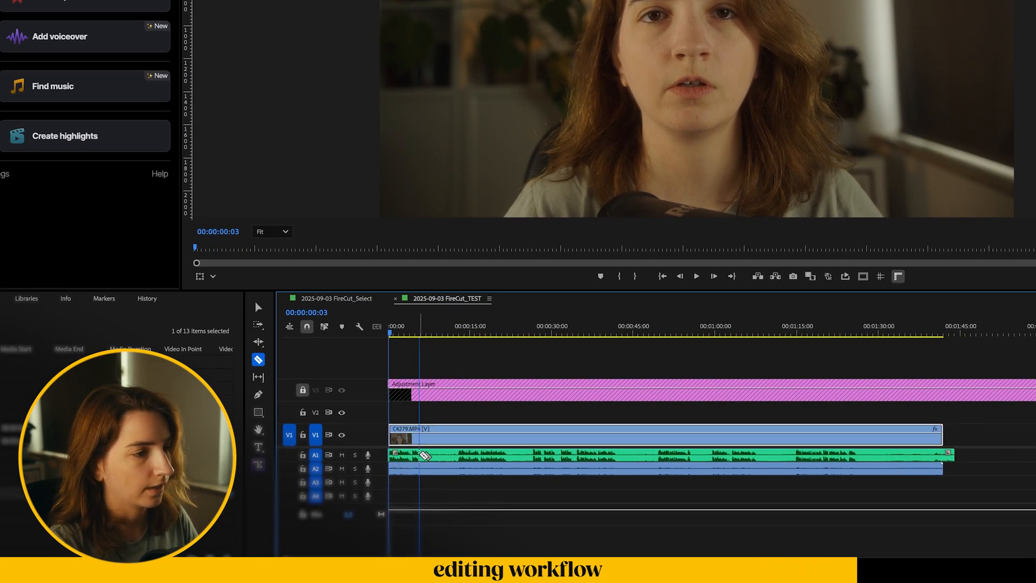
pyautogui.hotkey('ctrl', 'z')
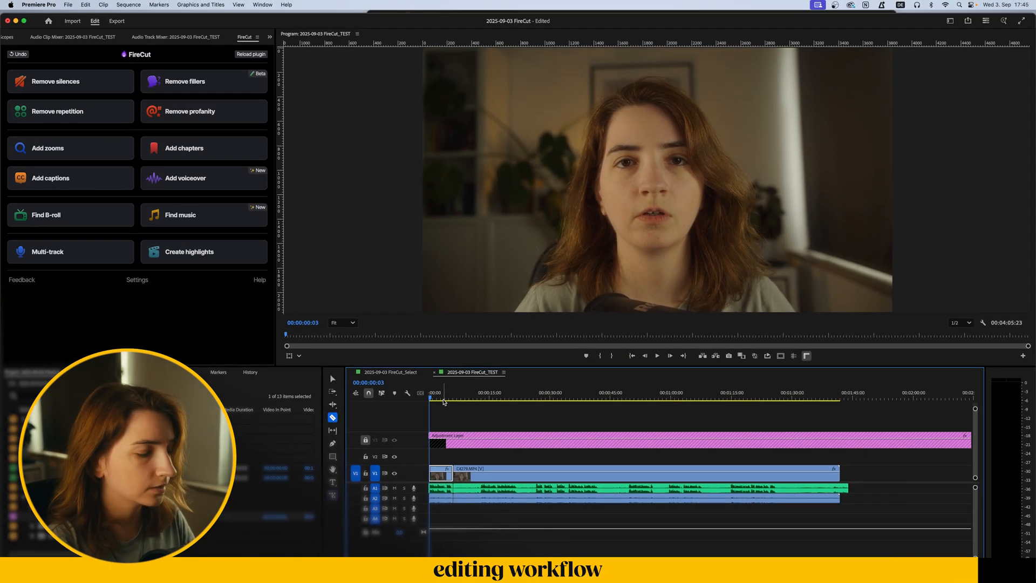
pyautogui.hotkey('ctrl', 'z')
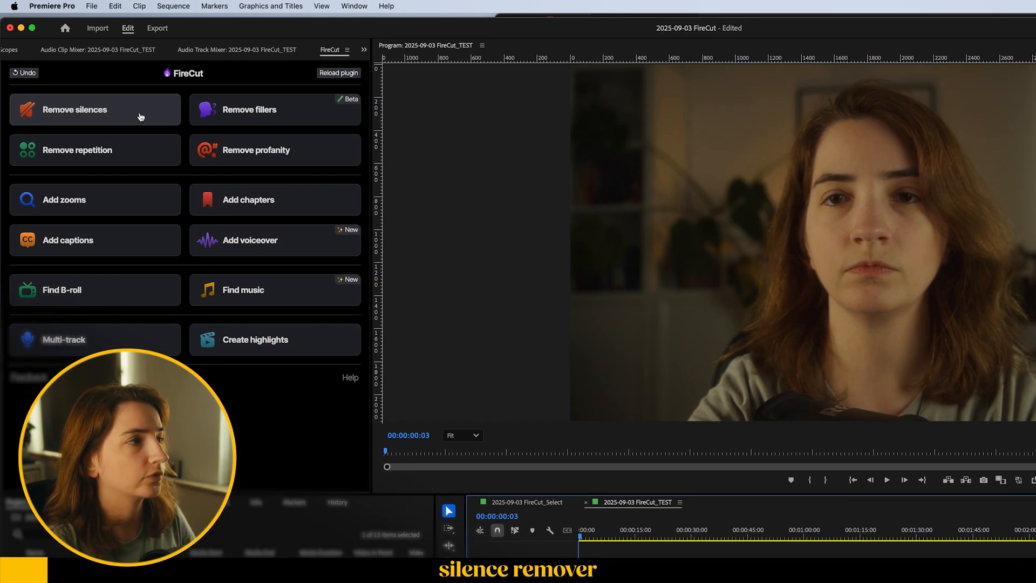
# Bring up FireCut's Remove silences settings and delete the A2 audio clip
pyautogui.click(139, 117)
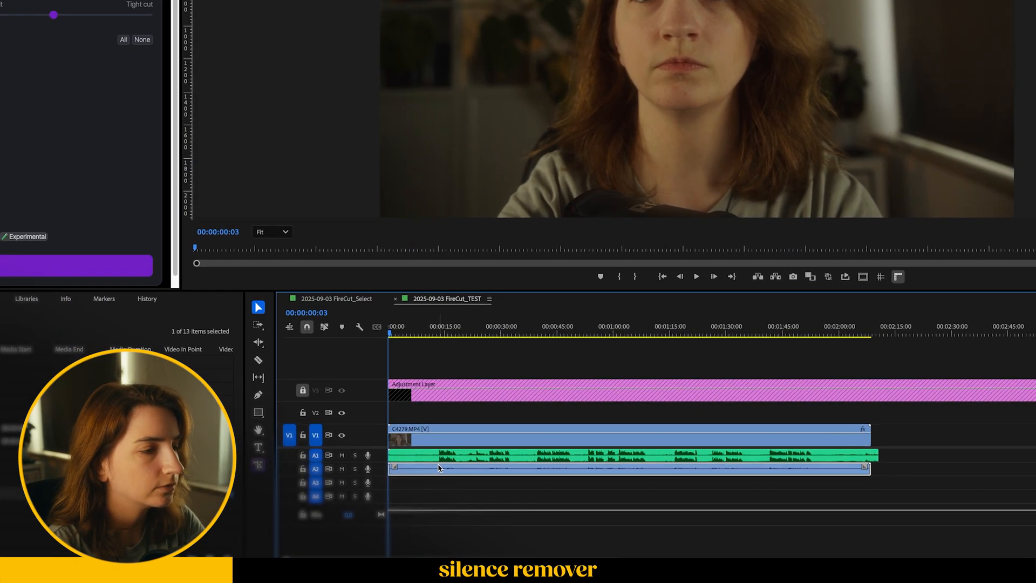
pyautogui.press('Delete')
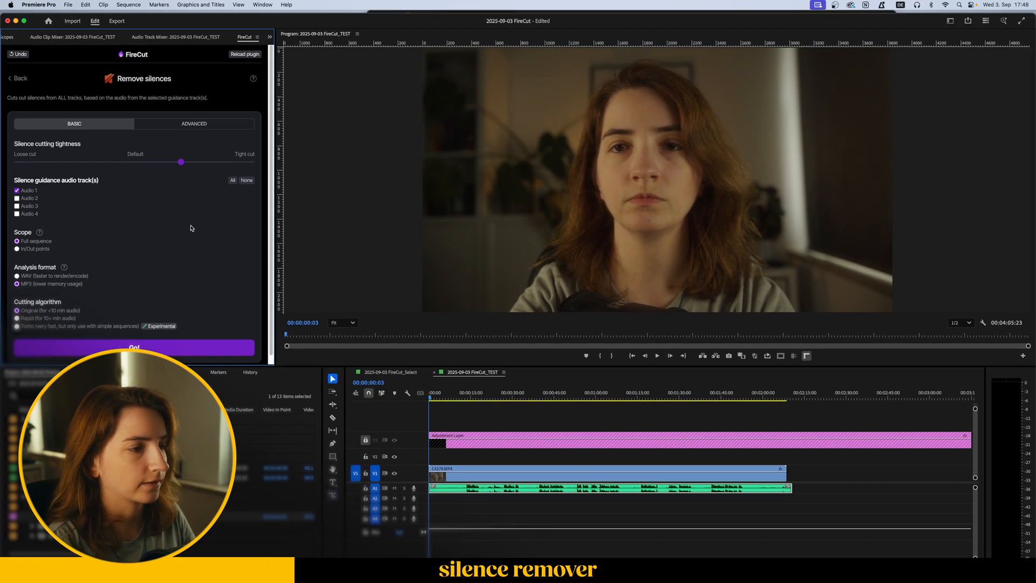
pyautogui.scroll(-1, 190, 228)
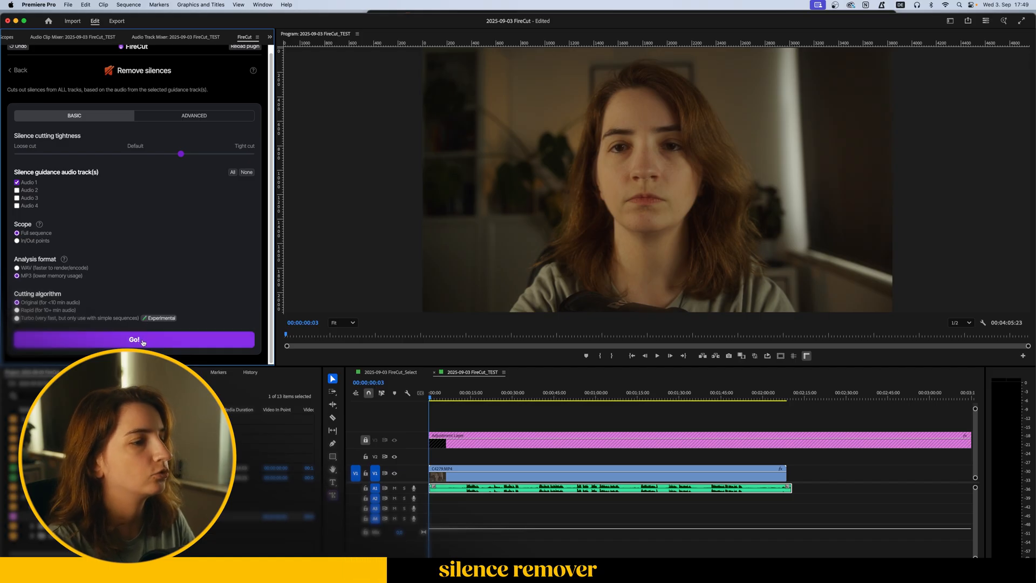
# Run silence removal on the full sequence and scrub through the resulting cuts
pyautogui.click(143, 341)
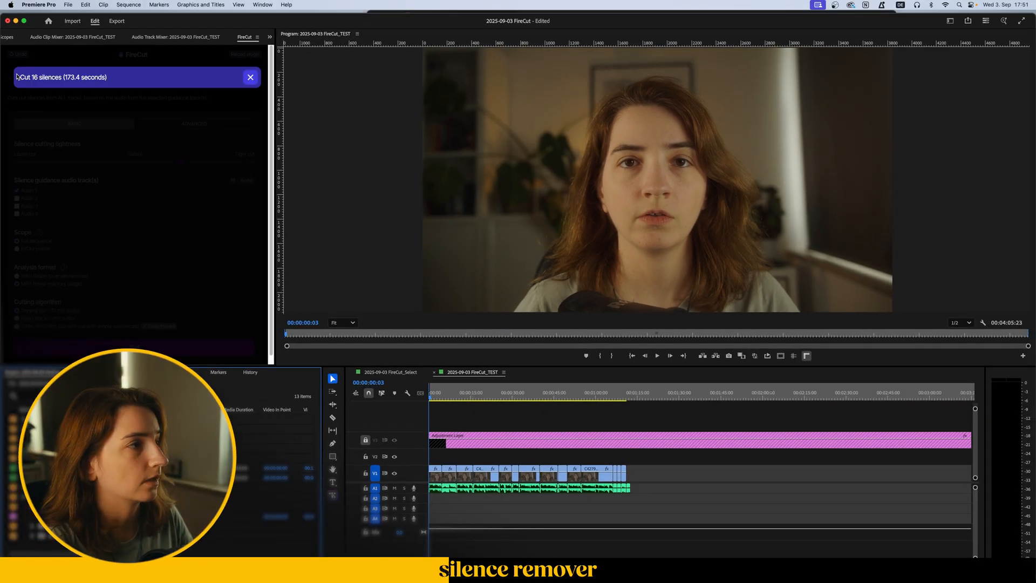
pyautogui.moveTo(25, 77); pyautogui.dragTo(42, 77)
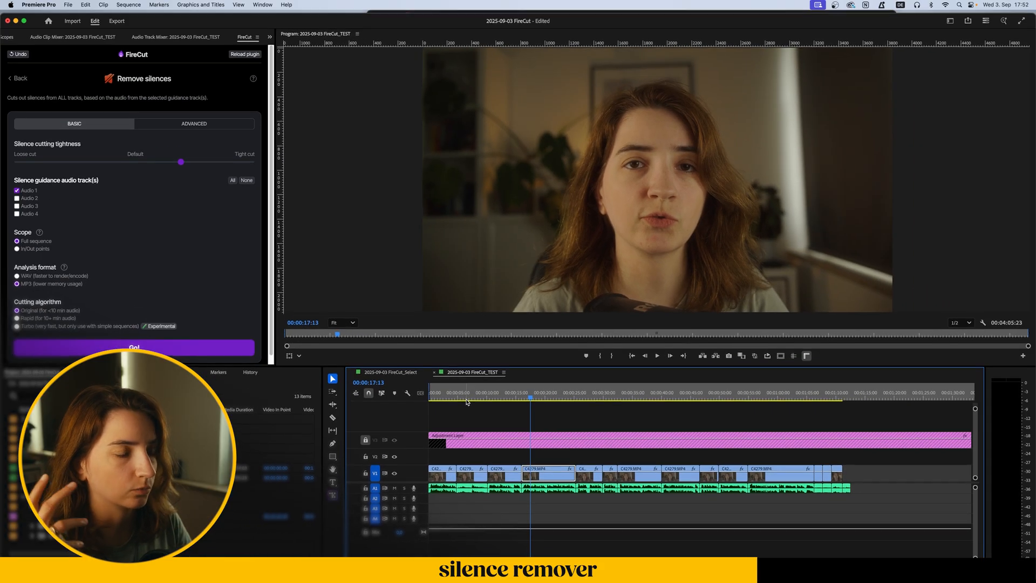
pyautogui.click(467, 402)
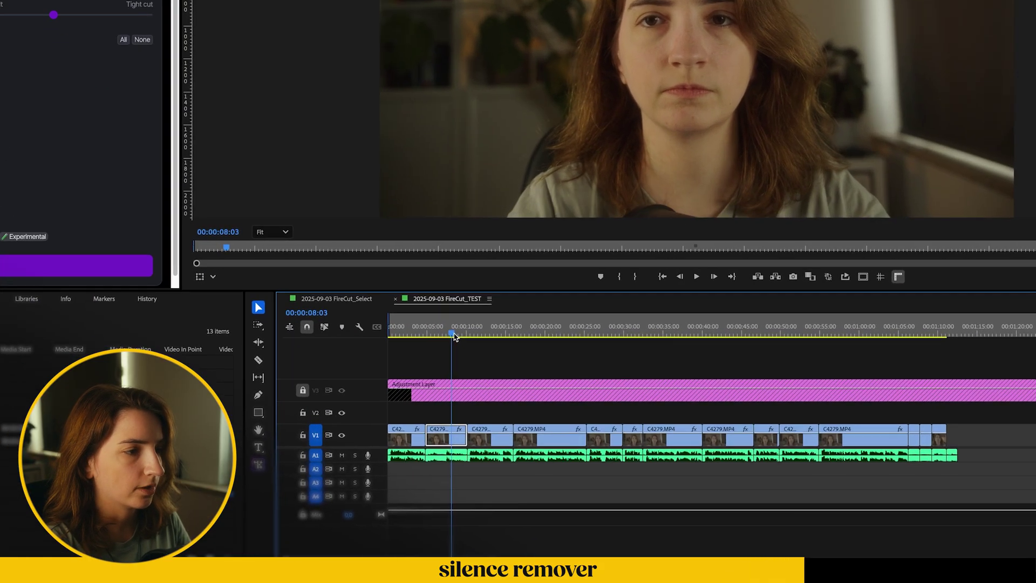
pyautogui.moveTo(455, 338); pyautogui.dragTo(456, 337)
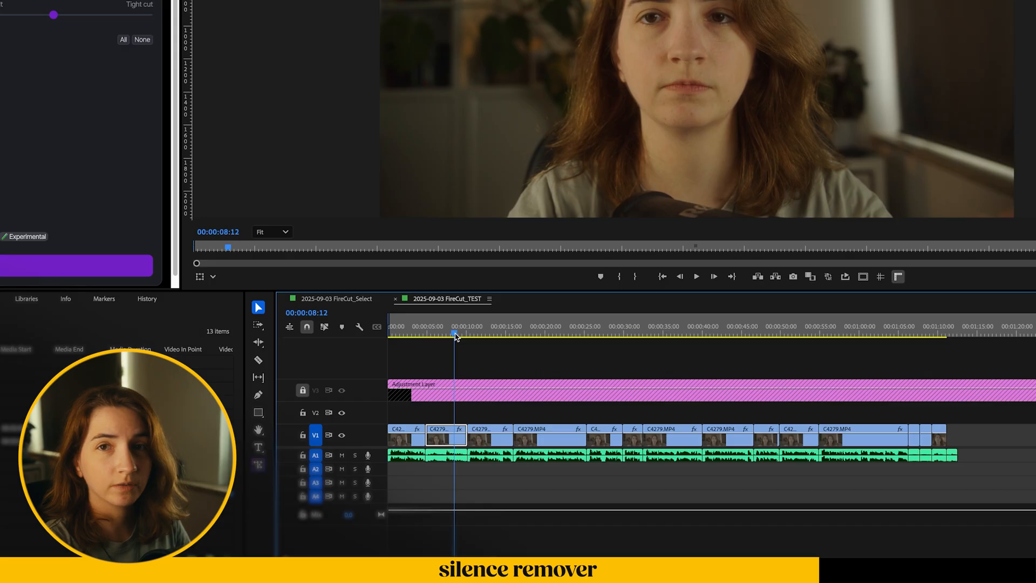
pyautogui.scroll(2, 423, 405)
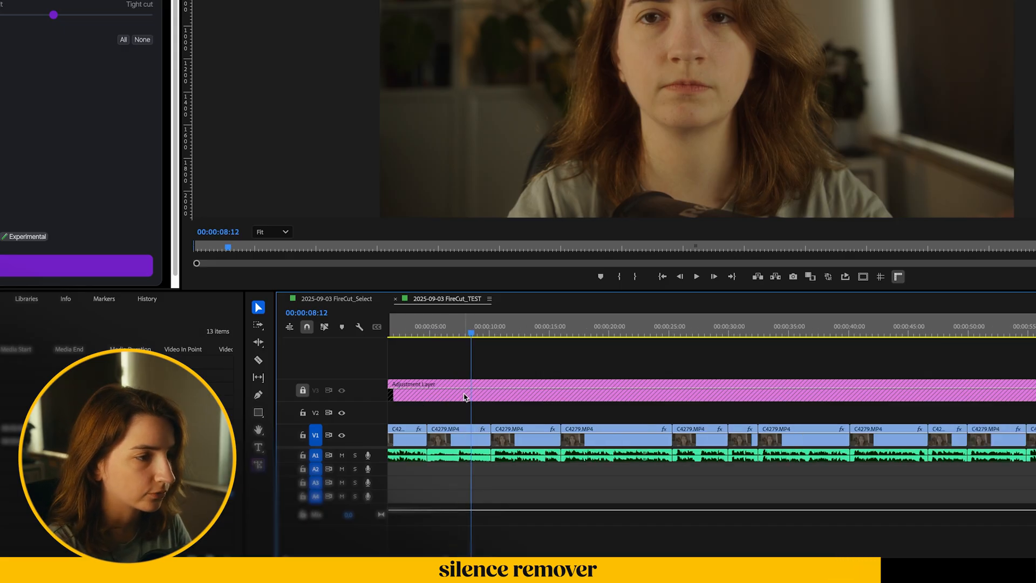
# Delete the short clip near 8 seconds and the leftover gap and fragments at the sequence end
pyautogui.click(458, 441)
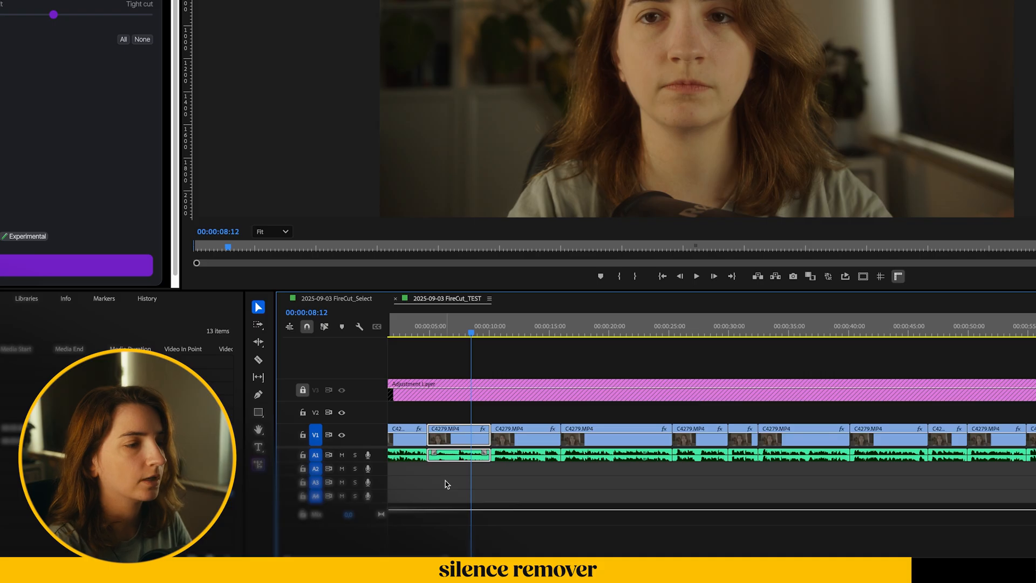
pyautogui.press('Delete')
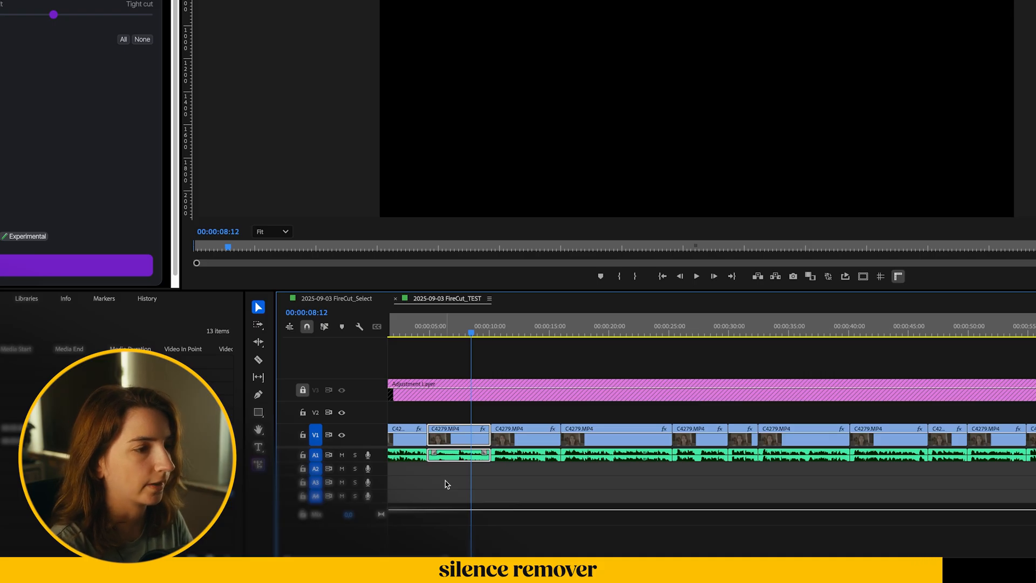
pyautogui.click(457, 437)
pyautogui.press('Delete')
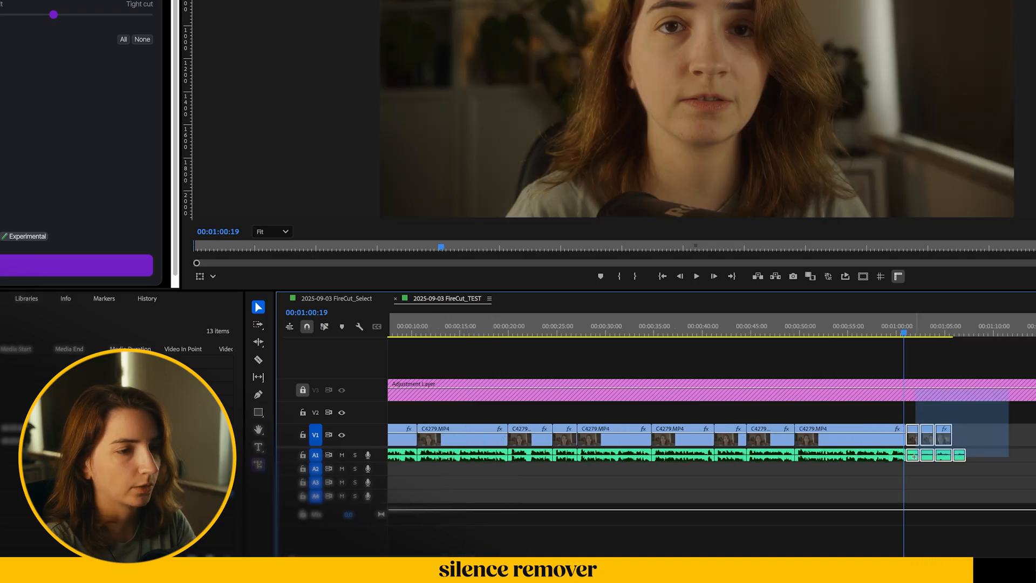
pyautogui.press('Delete')
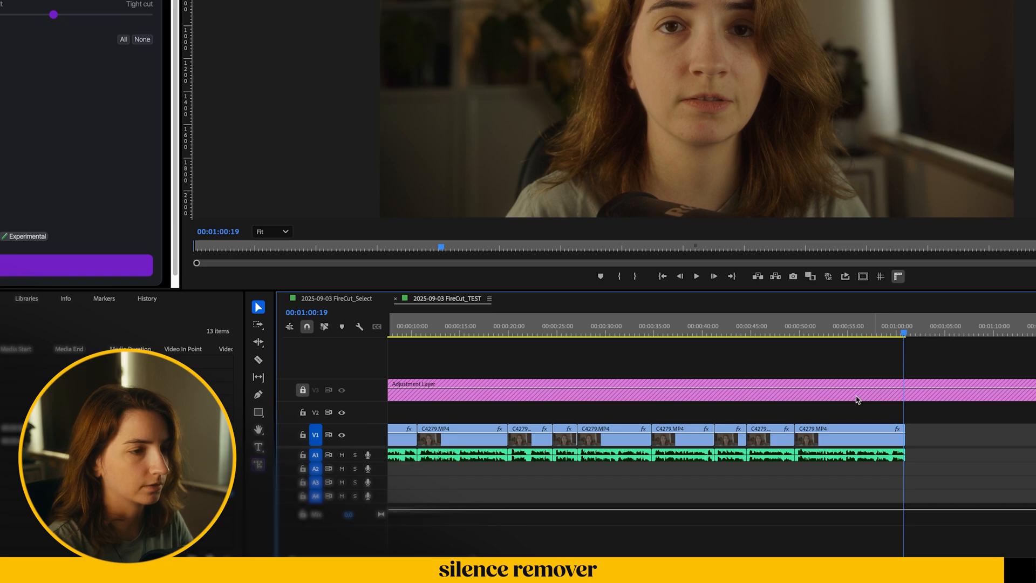
pyautogui.scroll(1, 830, 405)
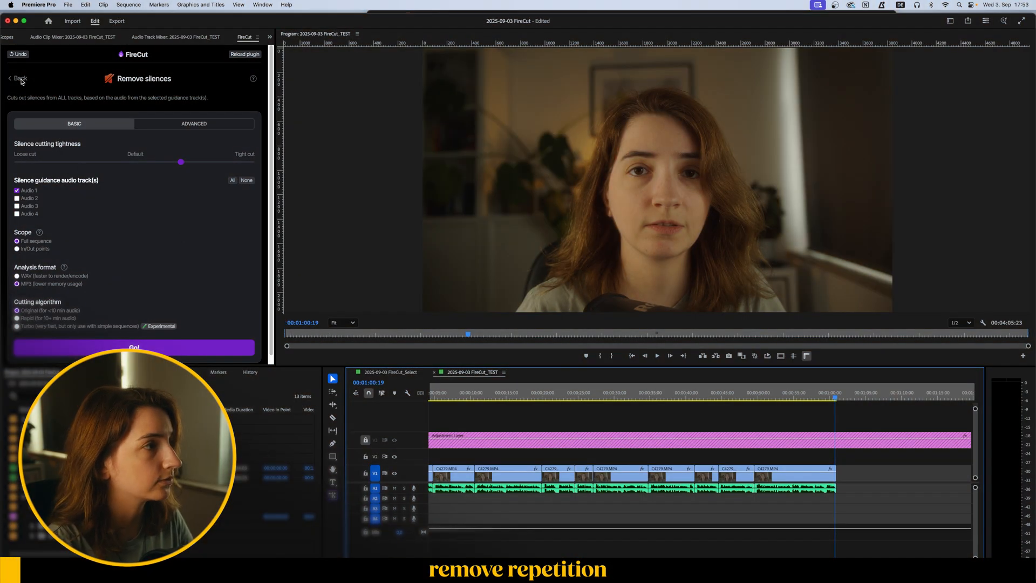
# Run FireCut's Remove repetition detection across the full sequence
pyautogui.click(18, 79)
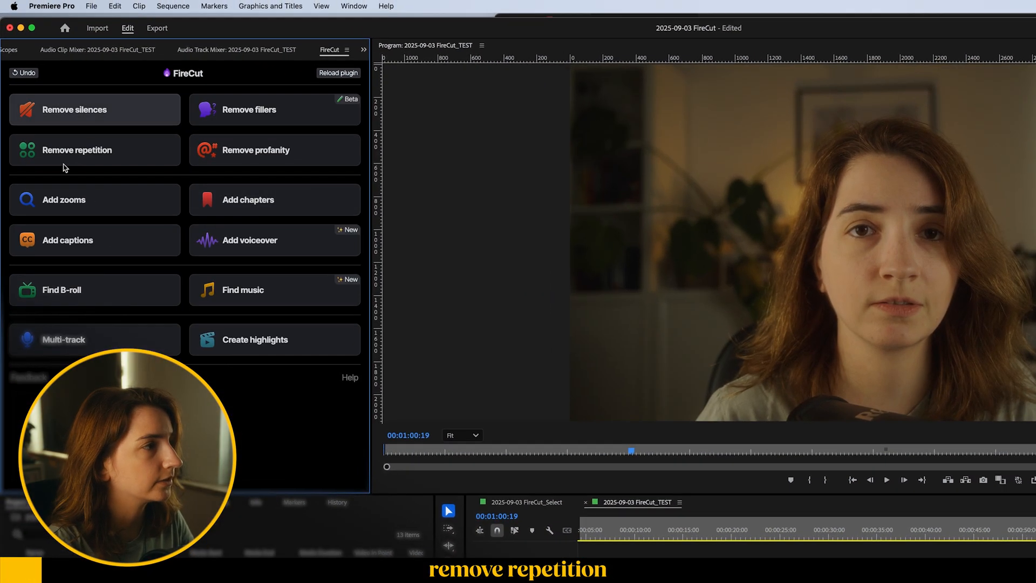
pyautogui.click(99, 155)
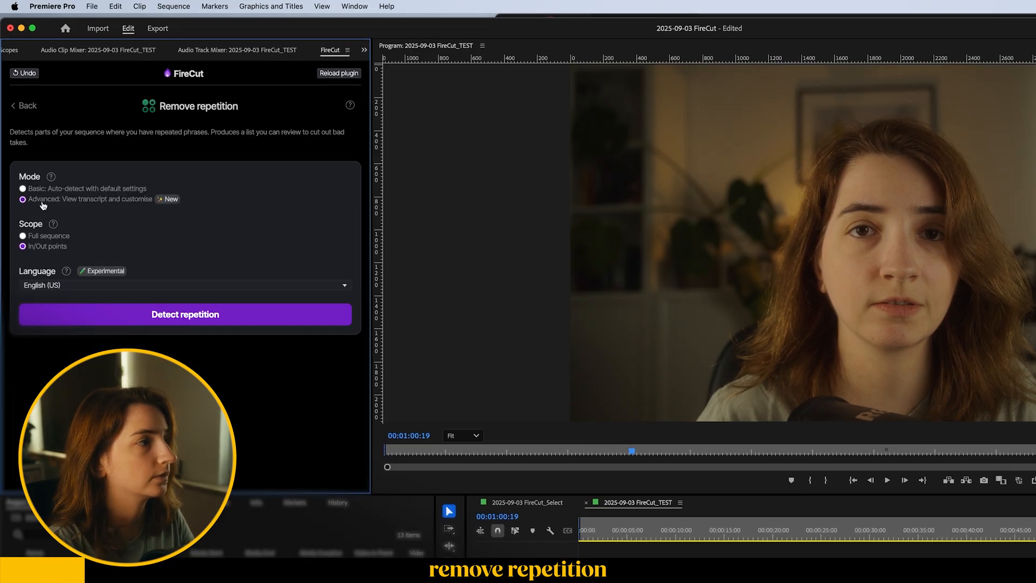
pyautogui.click(123, 318)
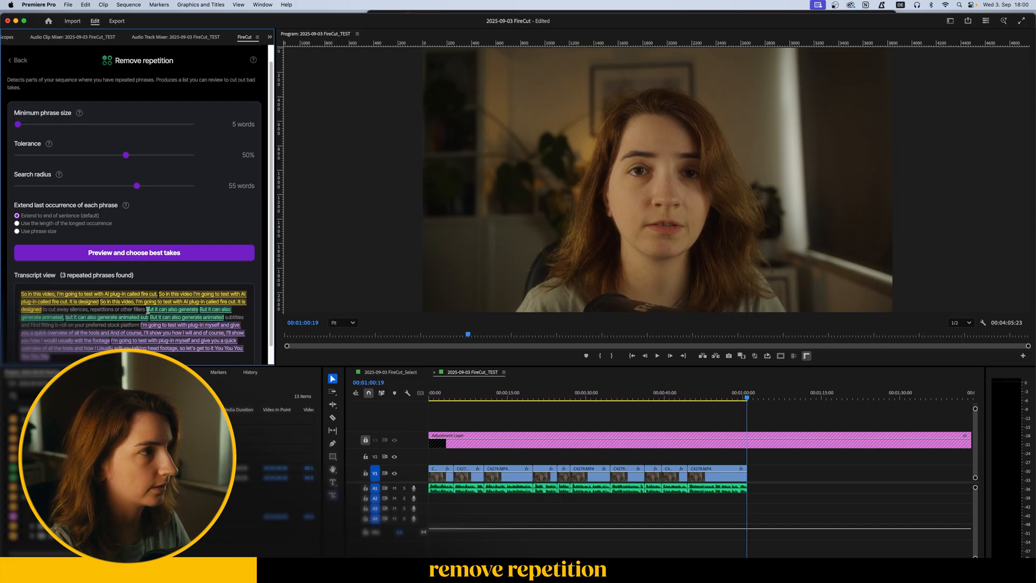
pyautogui.scroll(-1, 164, 225)
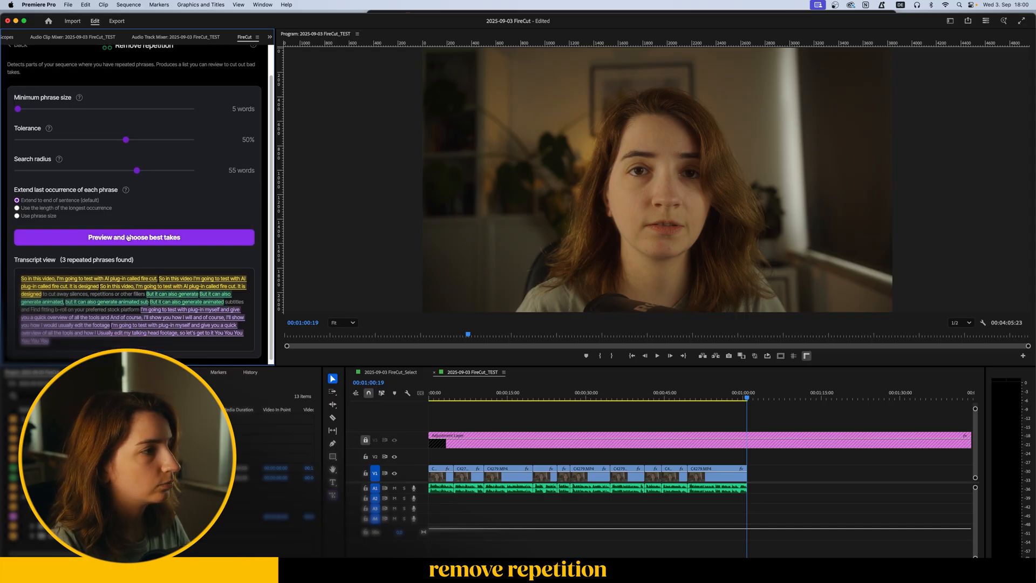
# Preview the repeated takes so the best ones can be chosen
pyautogui.click(128, 237)
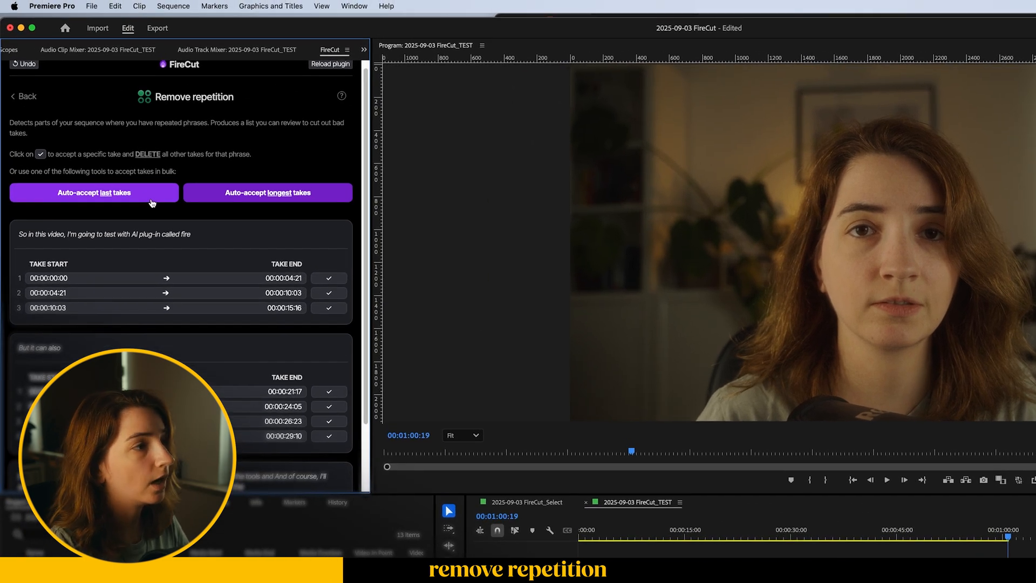
pyautogui.scroll(-2, 268, 248)
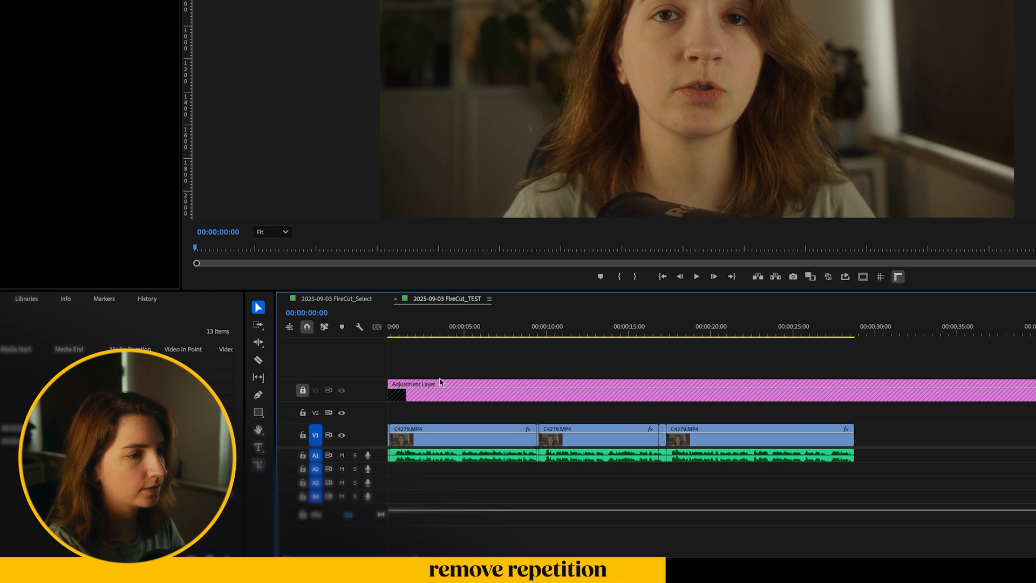
pyautogui.scroll(5, 438, 394)
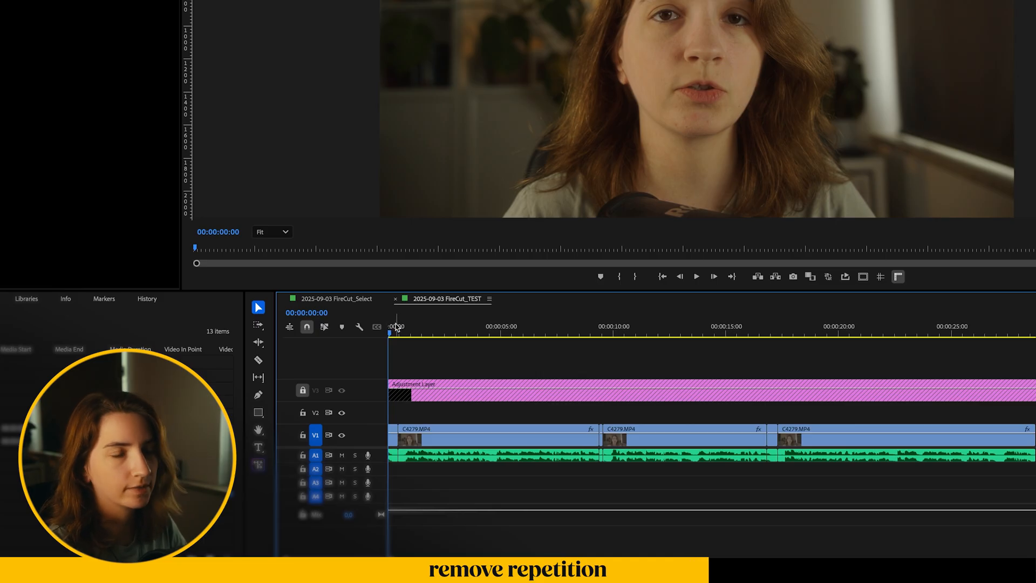
# Play from the sequence start and zoom in around the nine-second cut to inspect it
pyautogui.click(396, 327)
pyautogui.moveTo(397, 329); pyautogui.dragTo(388, 332)
pyautogui.click(486, 437)
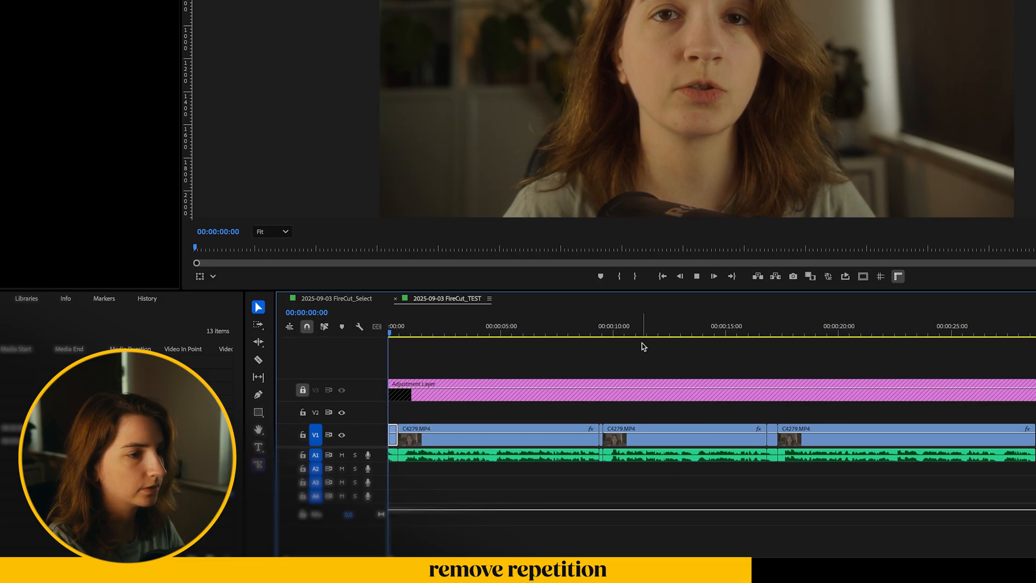
pyautogui.press('space')
pyautogui.click(598, 327)
pyautogui.press('=')
pyautogui.press('space')
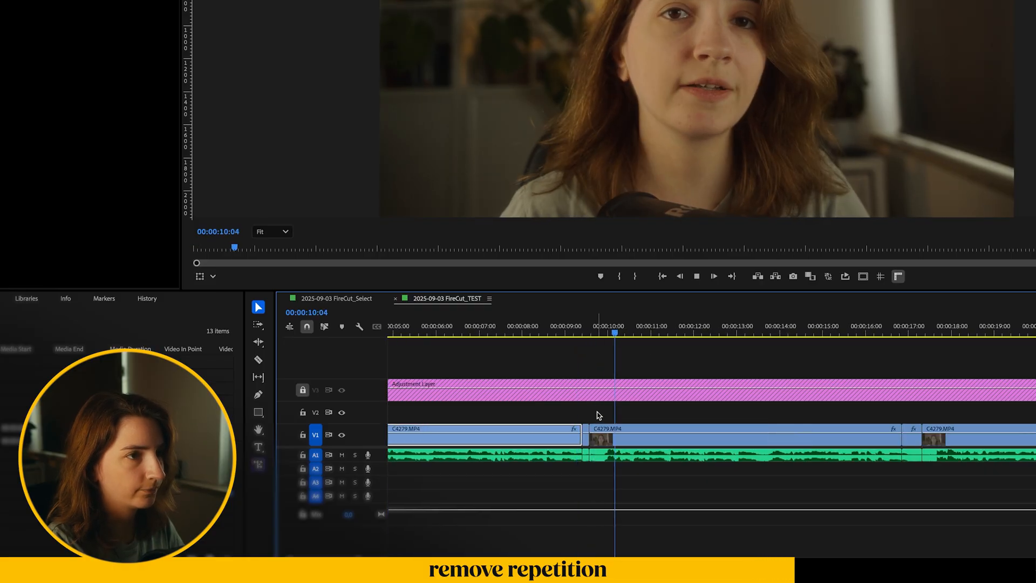
# Ripple-delete the short opening fragment and the tiny slivers at the start and cut point
pyautogui.hotkey('shift', 'Delete')
pyautogui.click(405, 327)
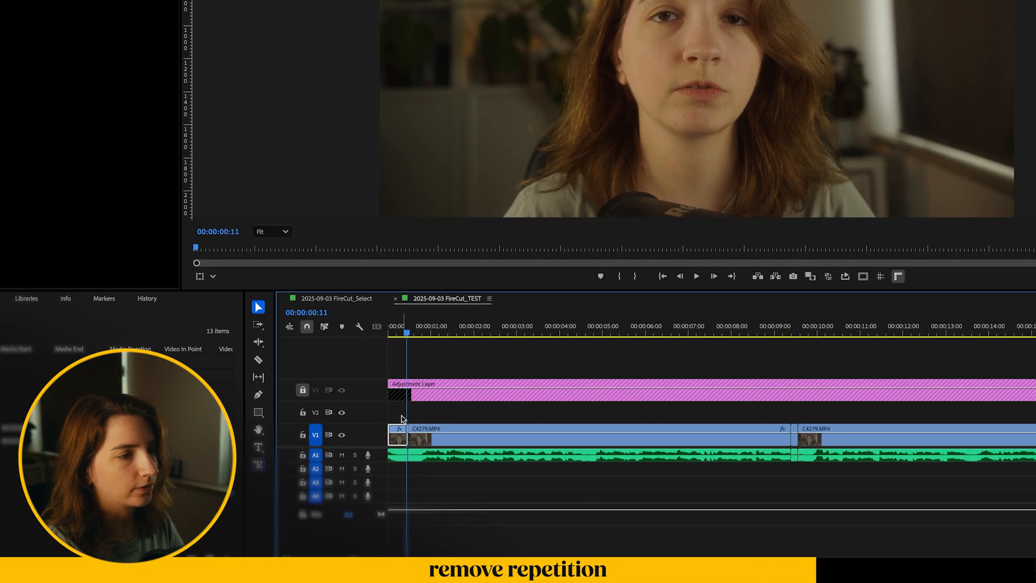
pyautogui.press('-')
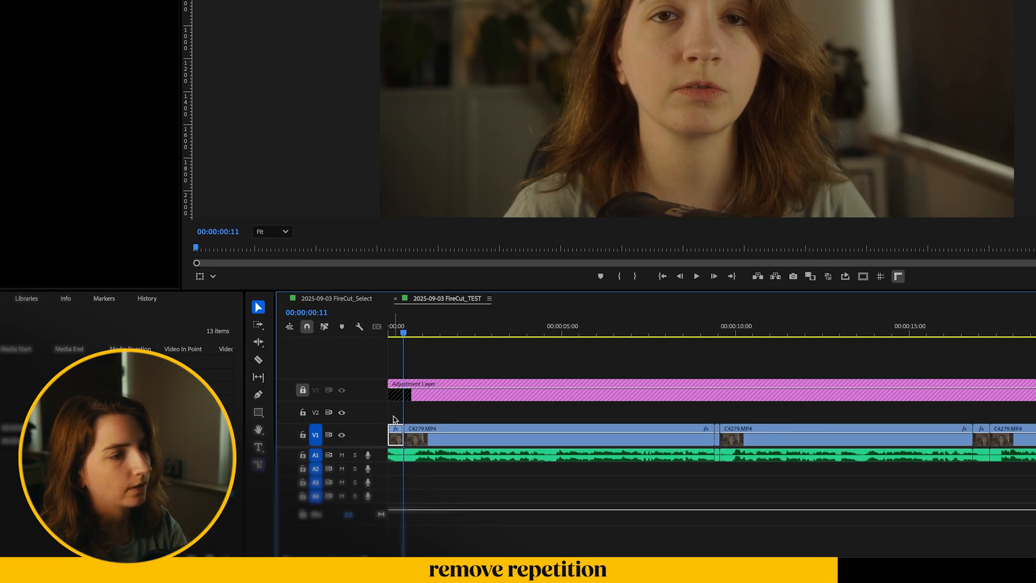
pyautogui.click(396, 439)
pyautogui.press('Delete')
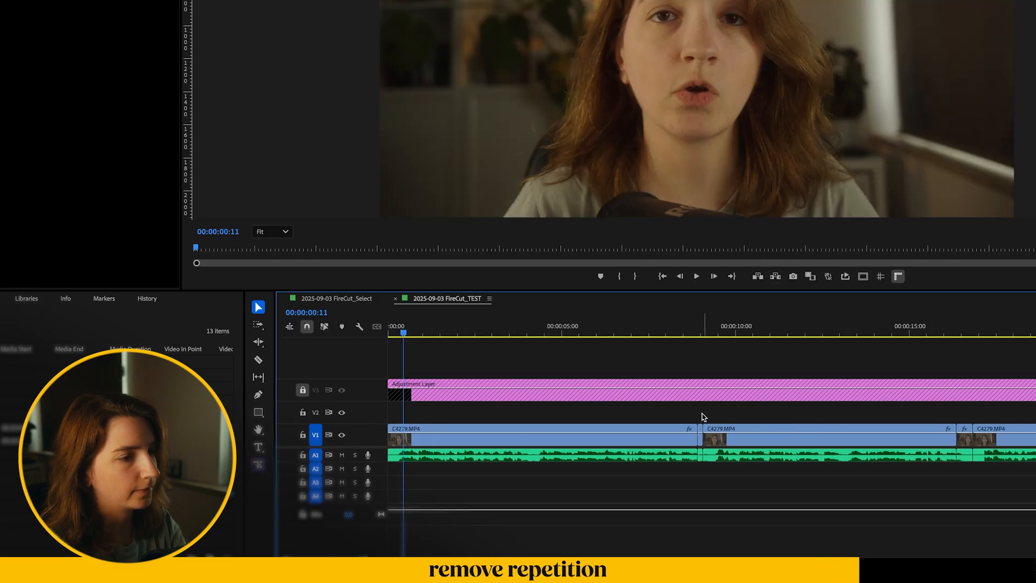
pyautogui.press('Delete')
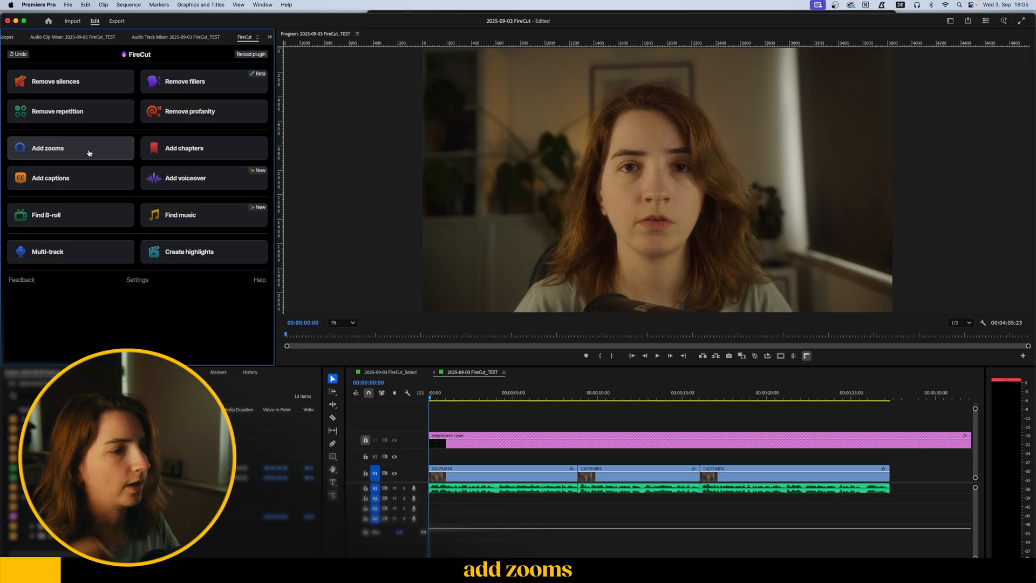
# Generate AI zooms with the Smooth in, ramp out preset and a smooth ease-out, on a new track
pyautogui.click(89, 152)
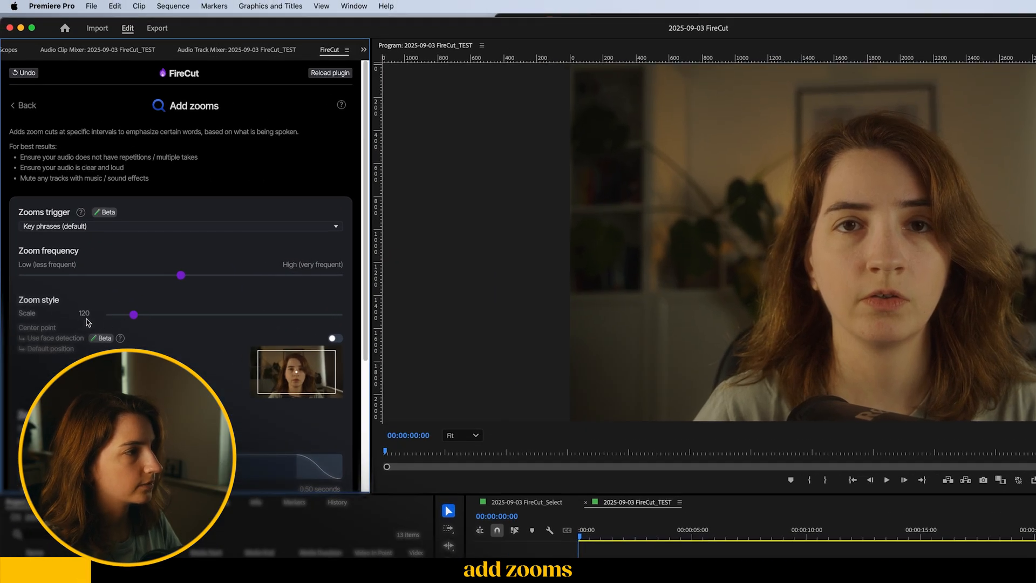
pyautogui.scroll(-3, 332, 275)
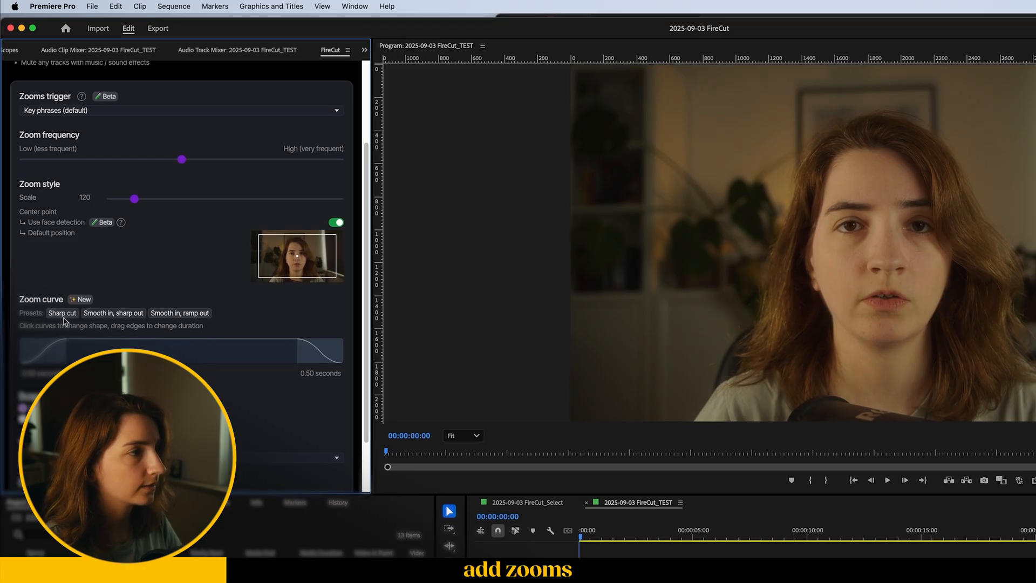
pyautogui.click(63, 314)
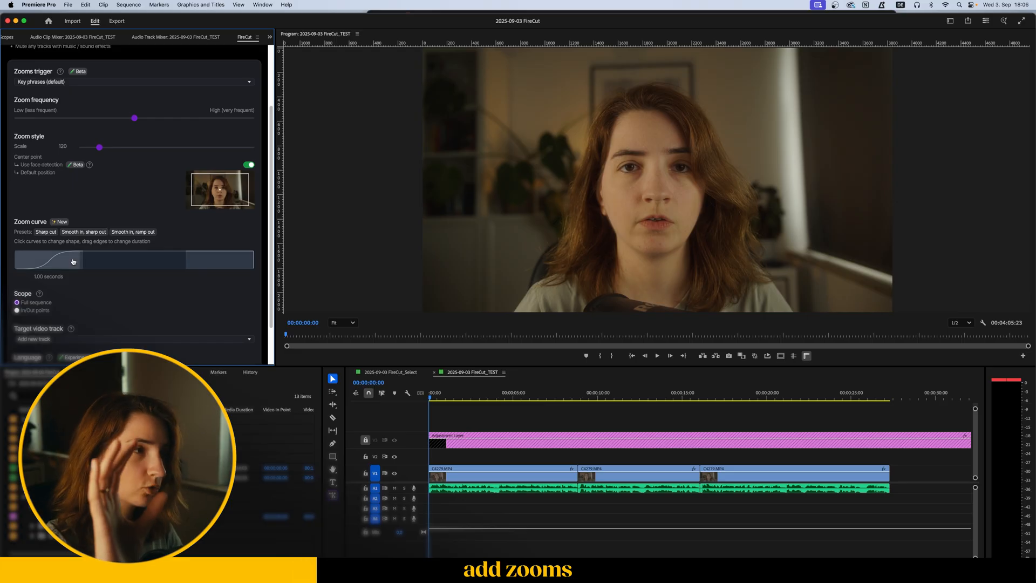
pyautogui.click(122, 234)
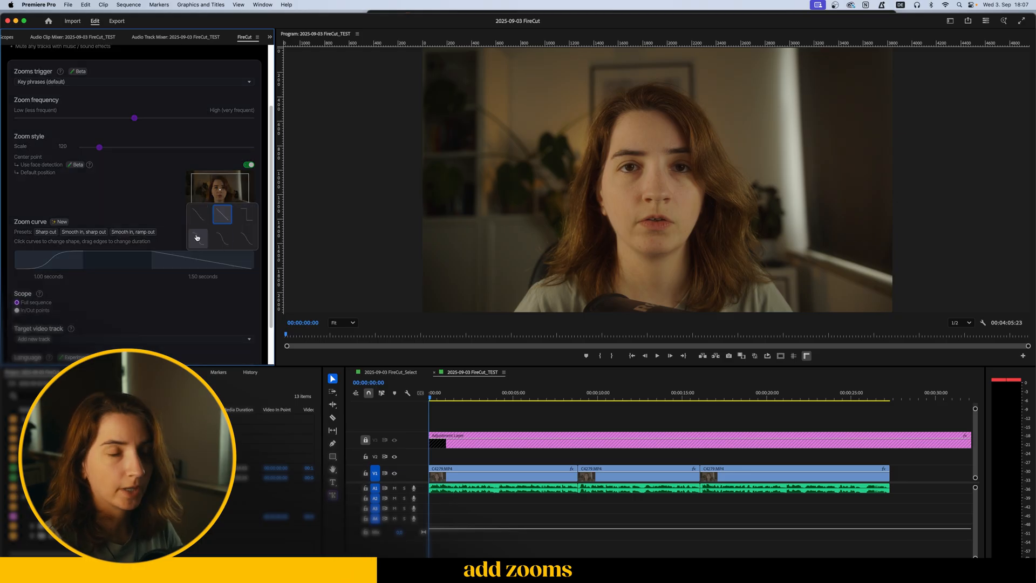
pyautogui.click(224, 238)
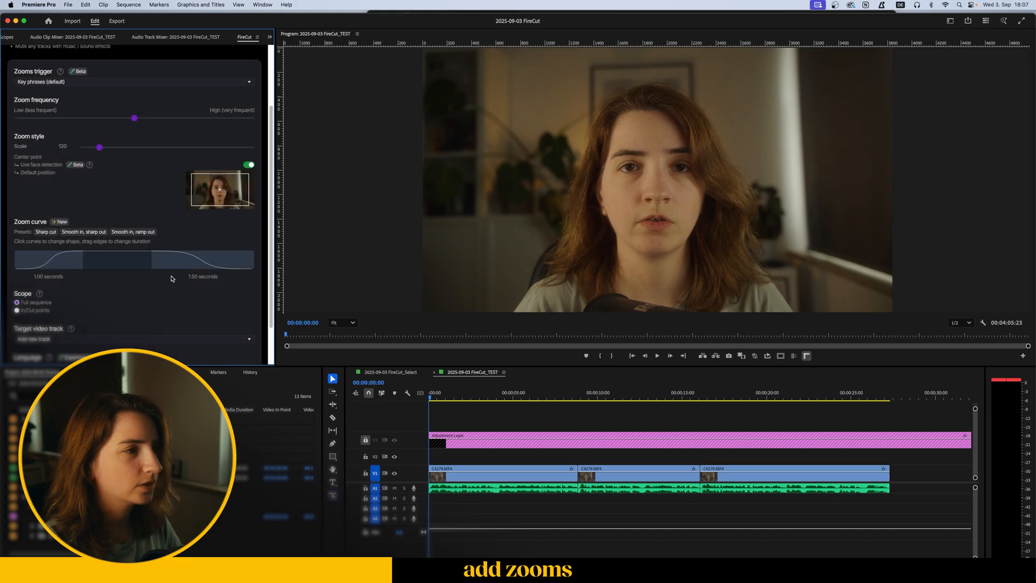
pyautogui.scroll(-3, 136, 300)
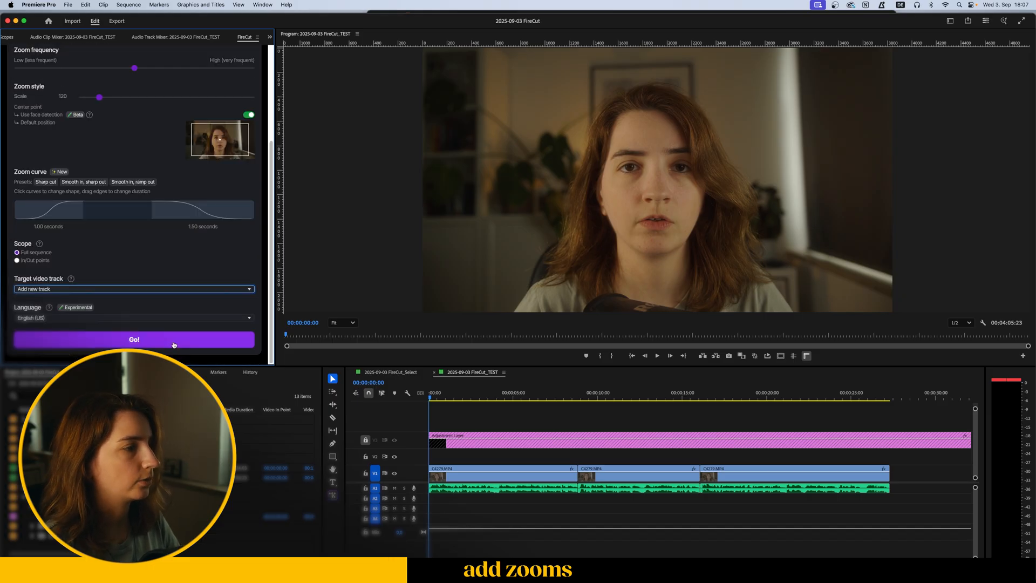
pyautogui.click(174, 344)
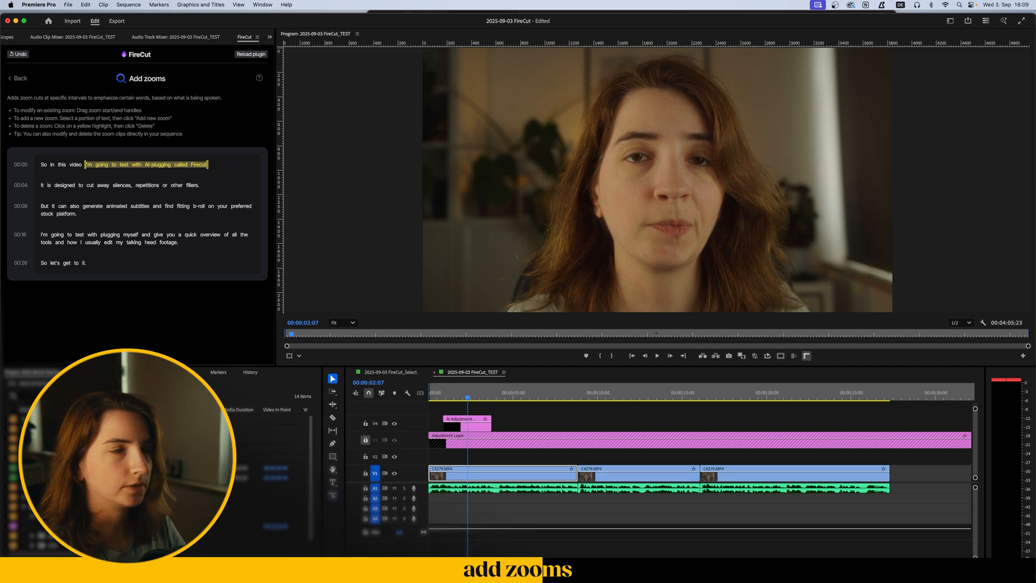
pyautogui.click(51, 186)
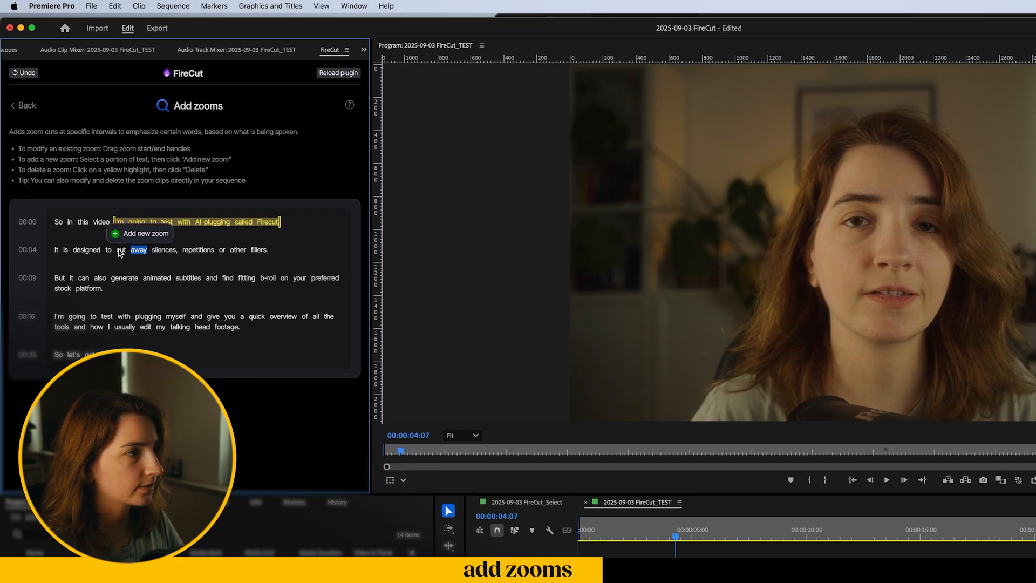
pyautogui.moveTo(117, 250); pyautogui.dragTo(269, 250)
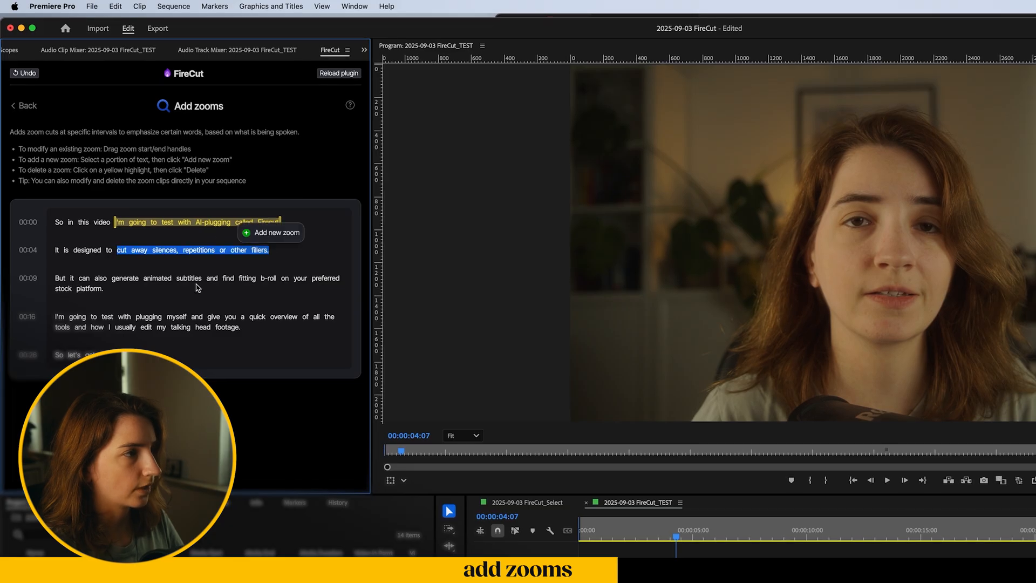
pyautogui.click(272, 233)
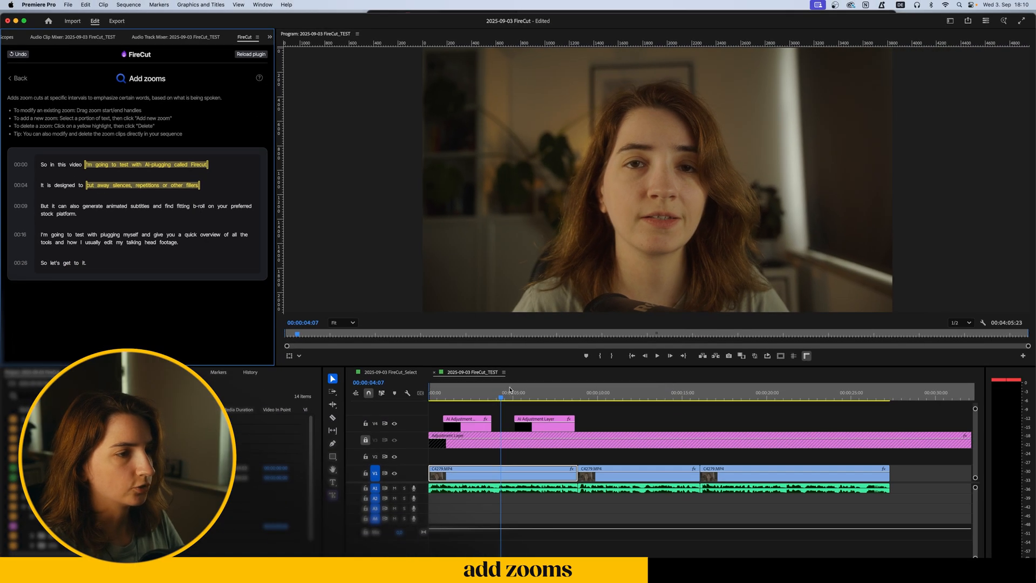
pyautogui.click(510, 393)
pyautogui.press('space')
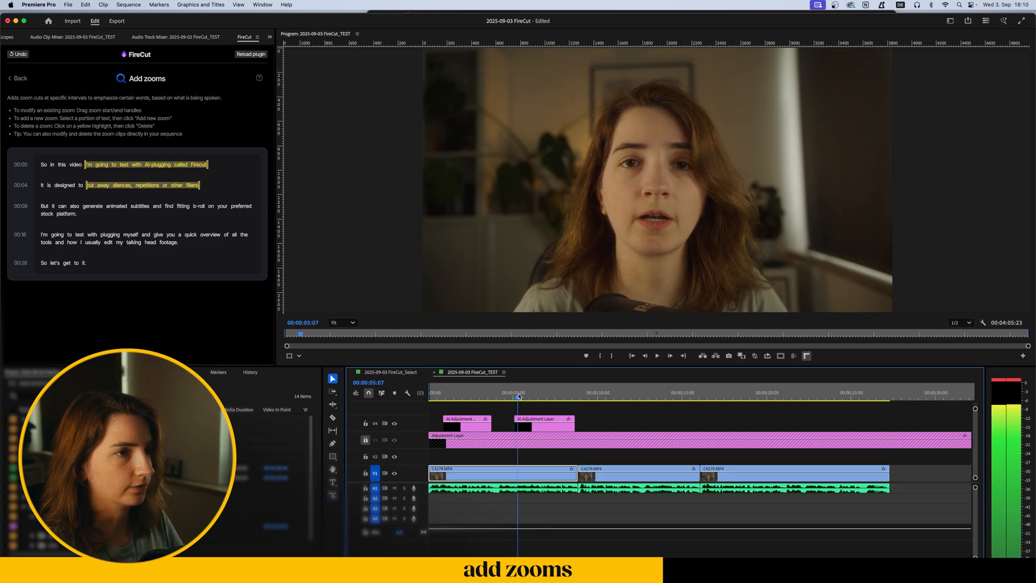
pyautogui.click(456, 395)
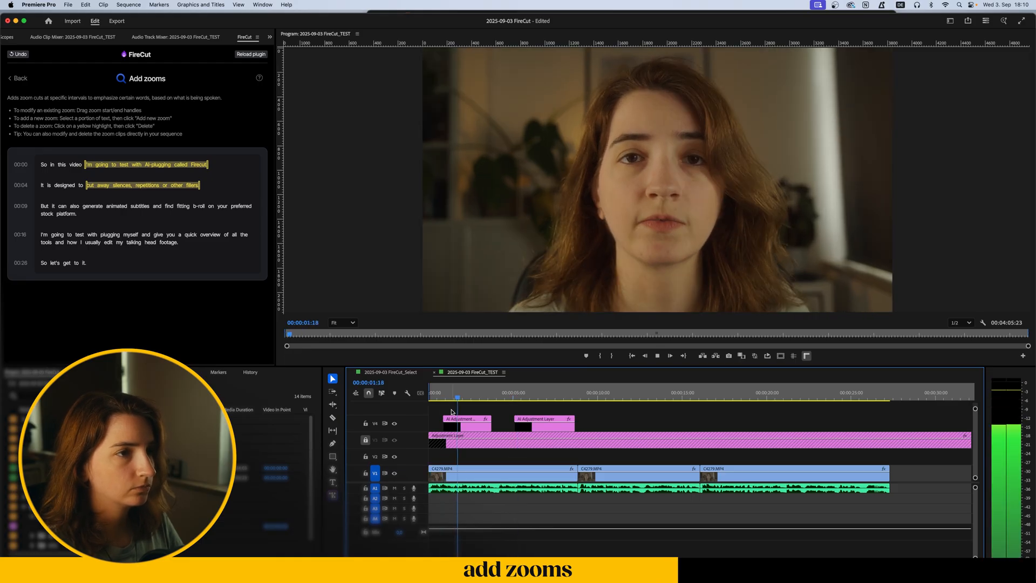
pyautogui.click(580, 394)
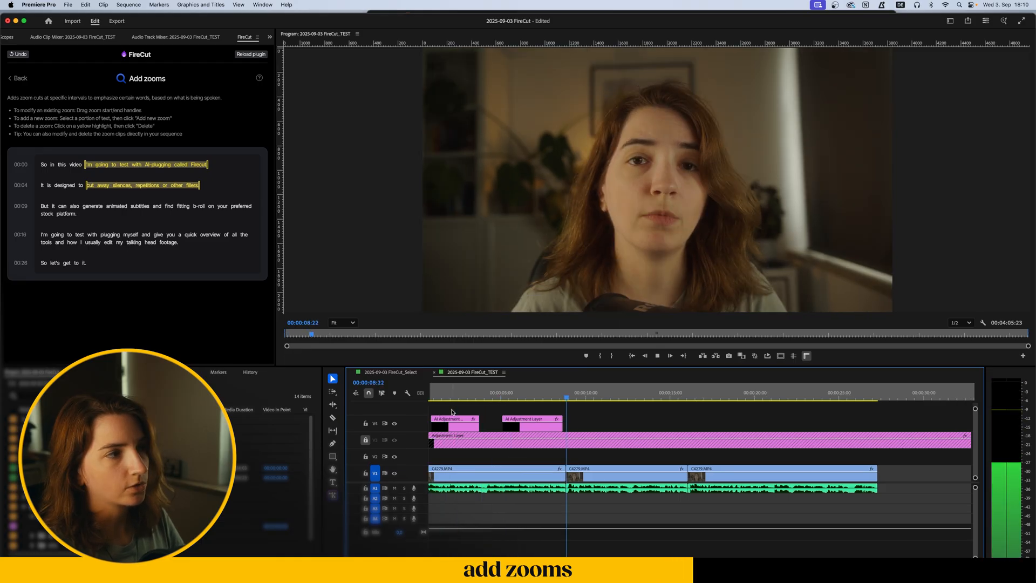
pyautogui.click(519, 395)
pyautogui.click(535, 429)
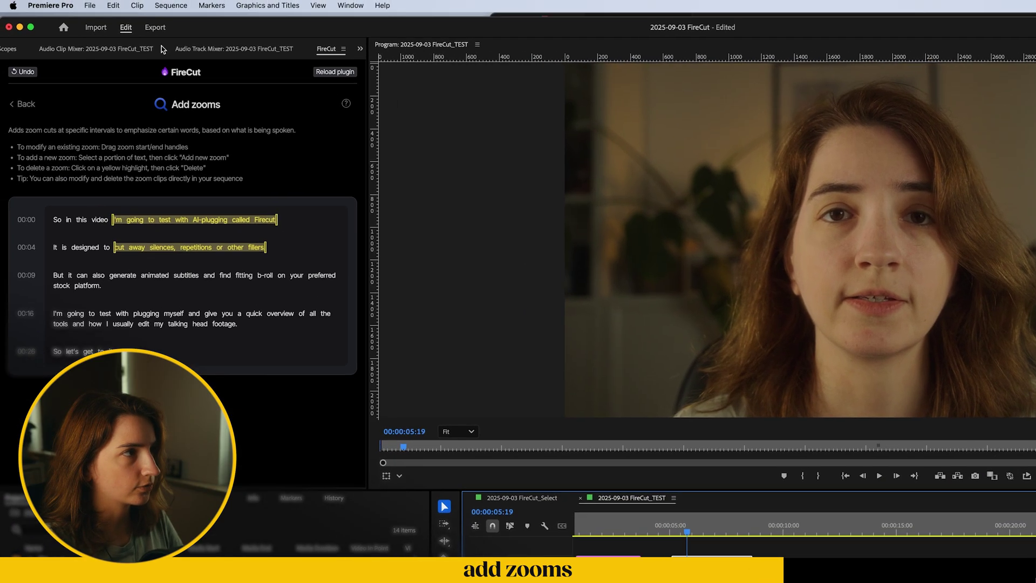
# Show the zoom layer's Effect Controls and drag the second AI Adjustment Layer onto the third clip
pyautogui.click(6, 38)
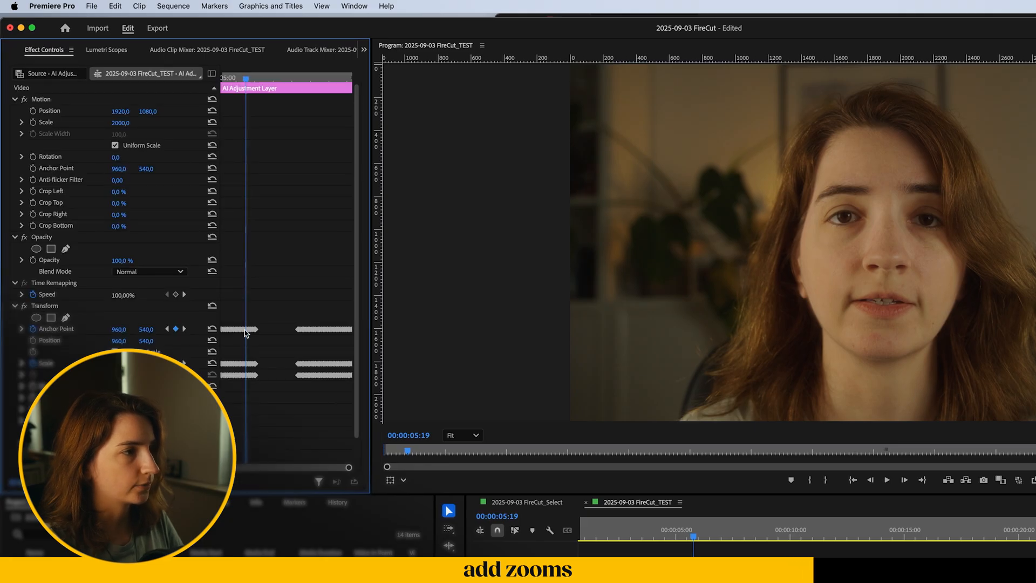
pyautogui.moveTo(371, 452); pyautogui.dragTo(549, 464)
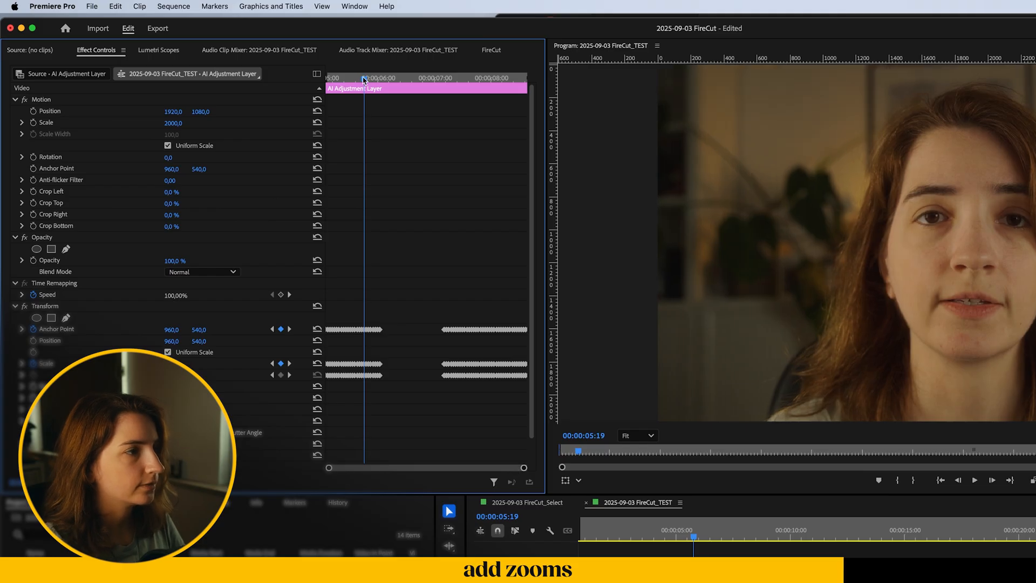
pyautogui.moveTo(364, 79); pyautogui.dragTo(329, 78)
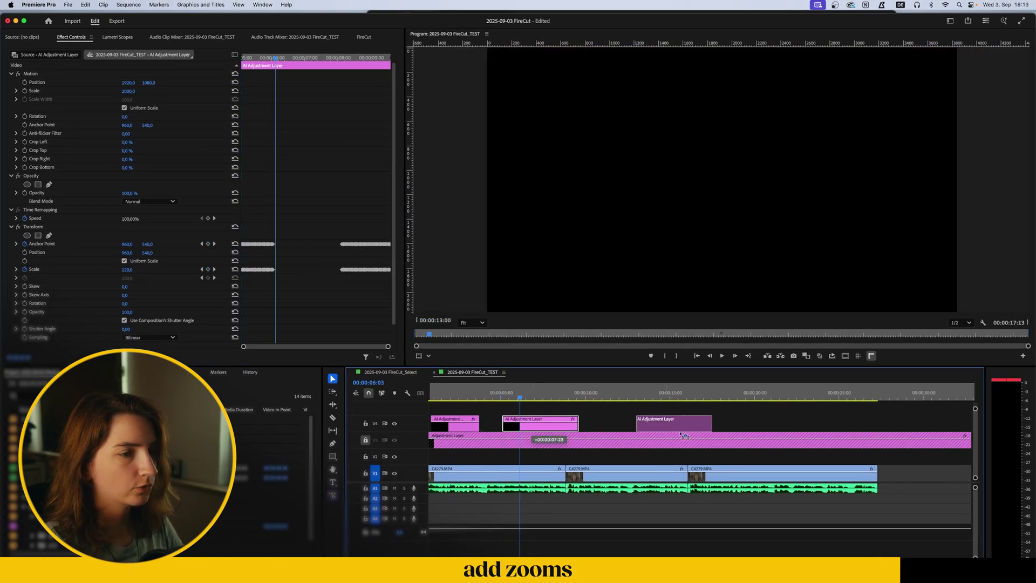
pyautogui.moveTo(544, 423); pyautogui.dragTo(730, 422)
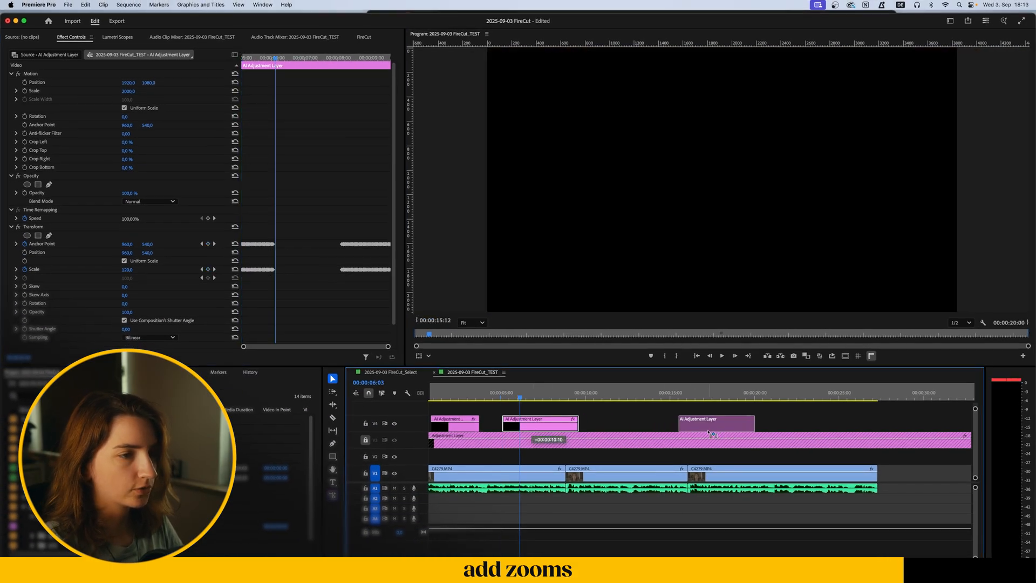
# Play back the third clip from its start to check the moved zoom layer
pyautogui.click(708, 394)
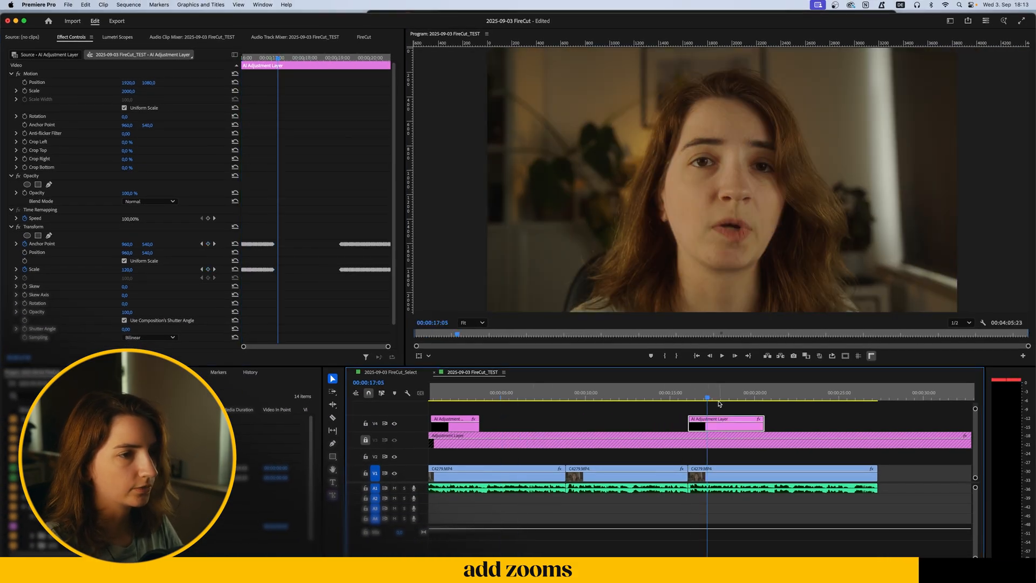
pyautogui.hscroll(1, 713, 416)
pyautogui.click(719, 423)
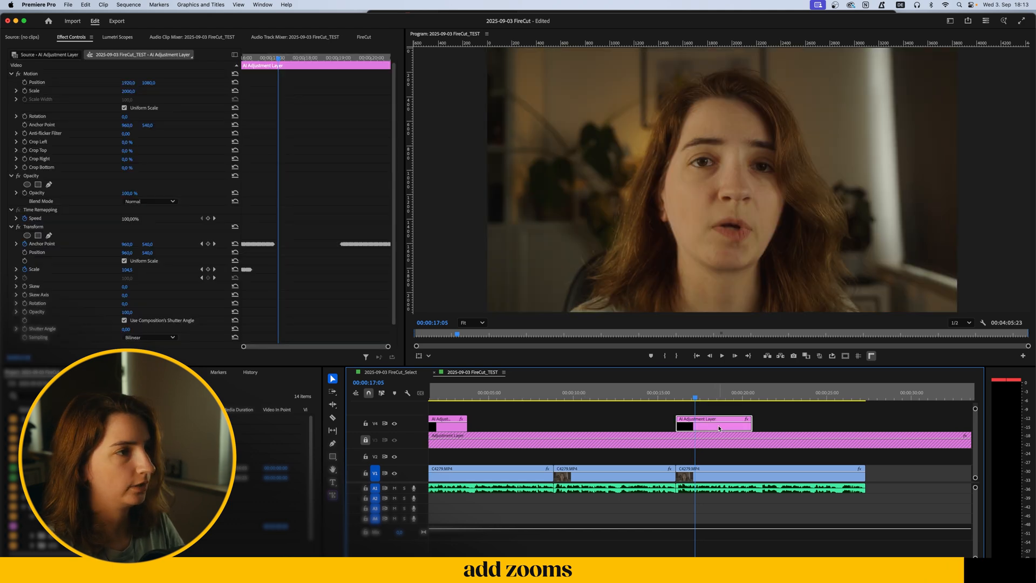
pyautogui.press('Up')
pyautogui.press('Up')
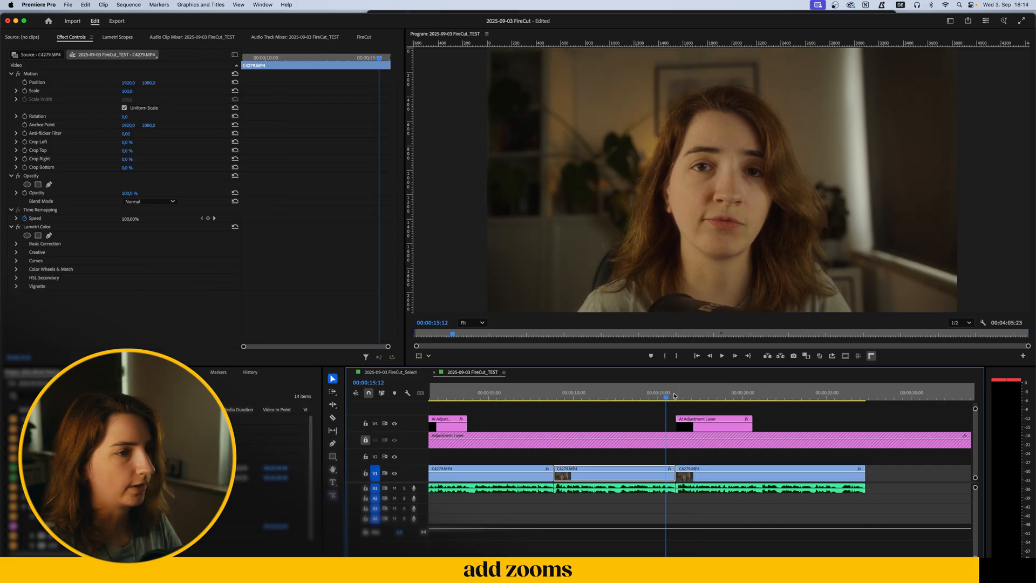
pyautogui.press('space')
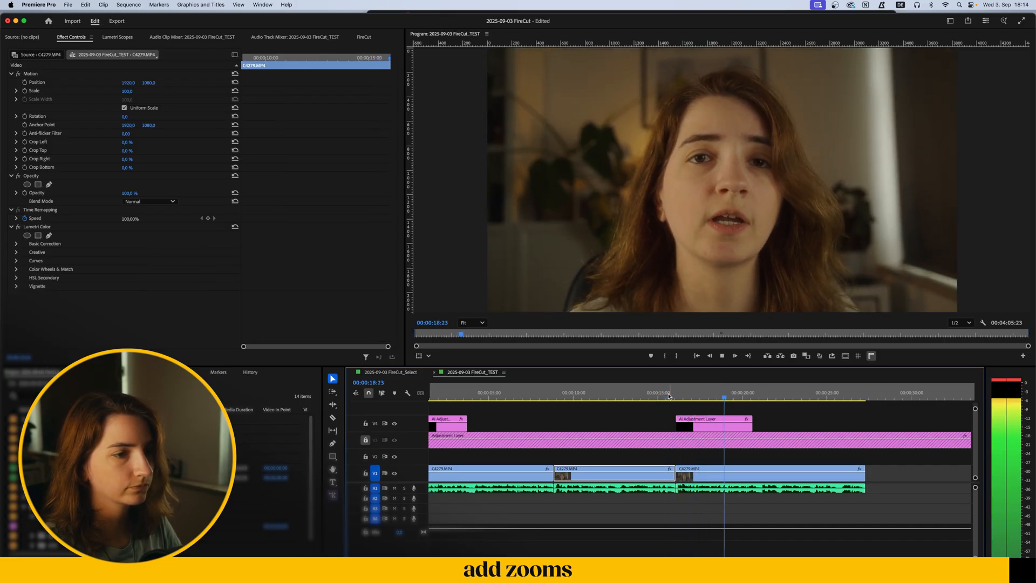
pyautogui.press('space')
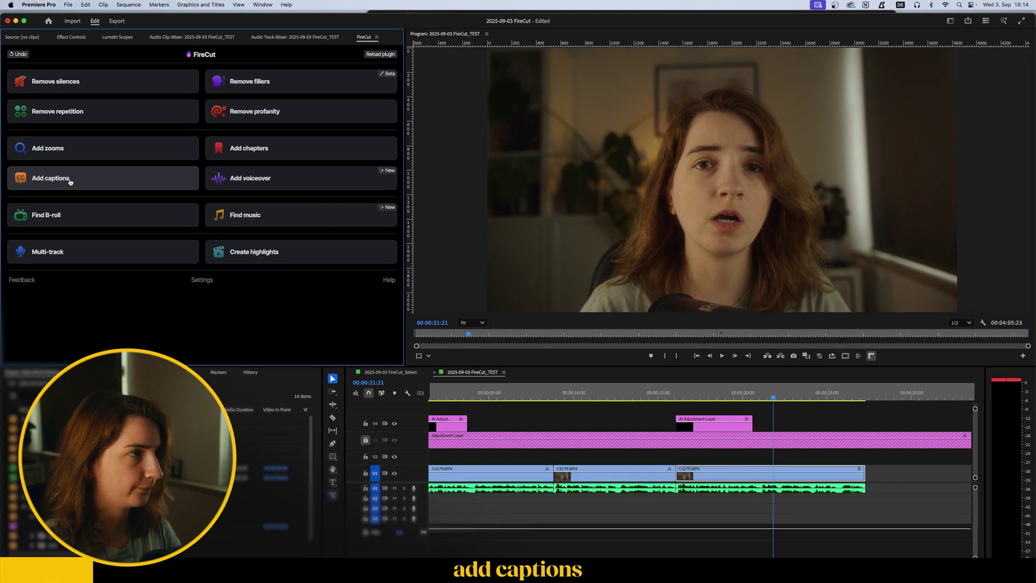
# Set up FireCut captions in Fields Display Bold and place the preview caption in the lower frame
pyautogui.click(70, 181)
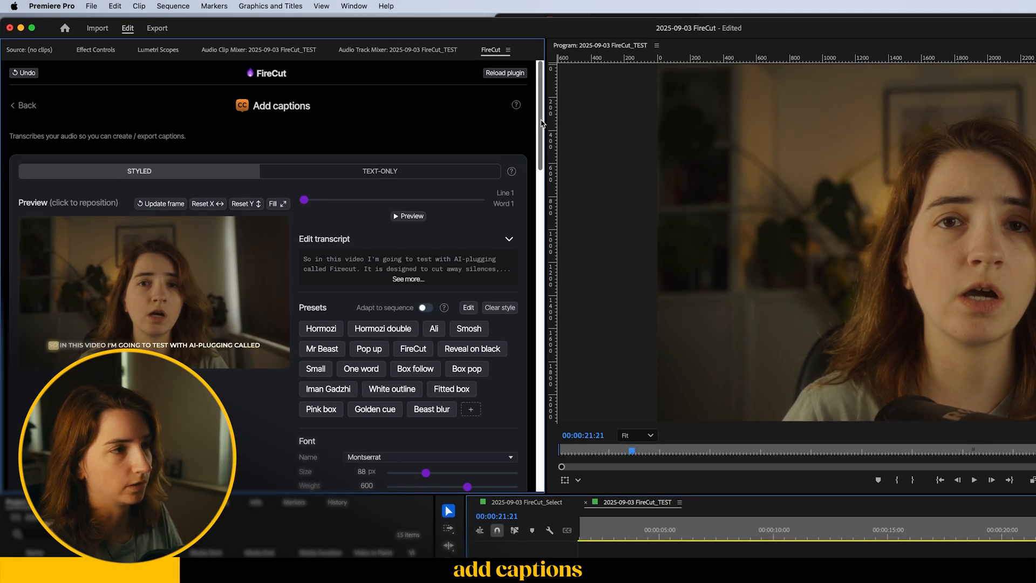
pyautogui.scroll(-5, 405, 283)
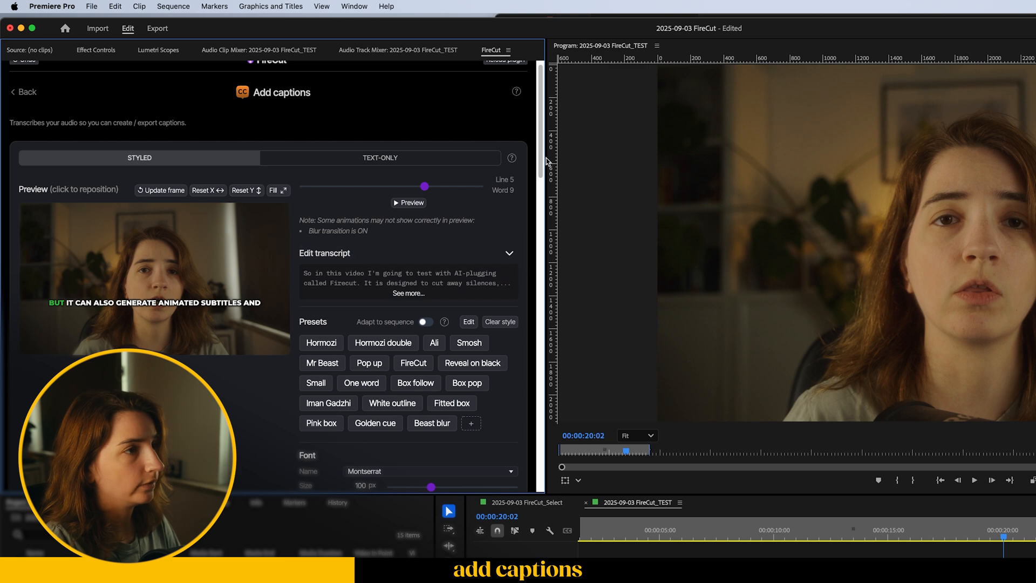
pyautogui.scroll(-8, 407, 231)
pyautogui.scroll(-3, 407, 230)
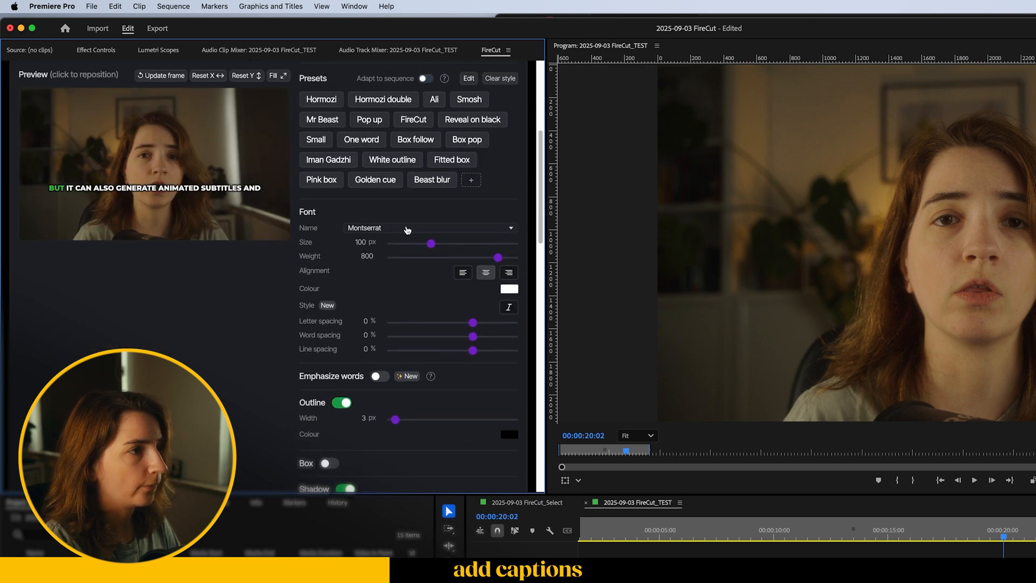
pyautogui.click(364, 228)
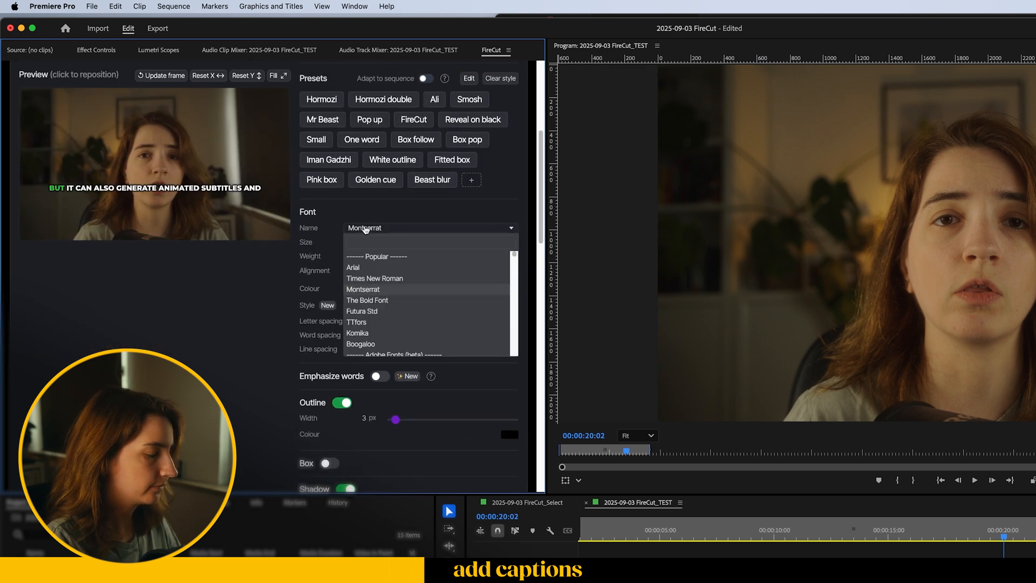
pyautogui.write('field')
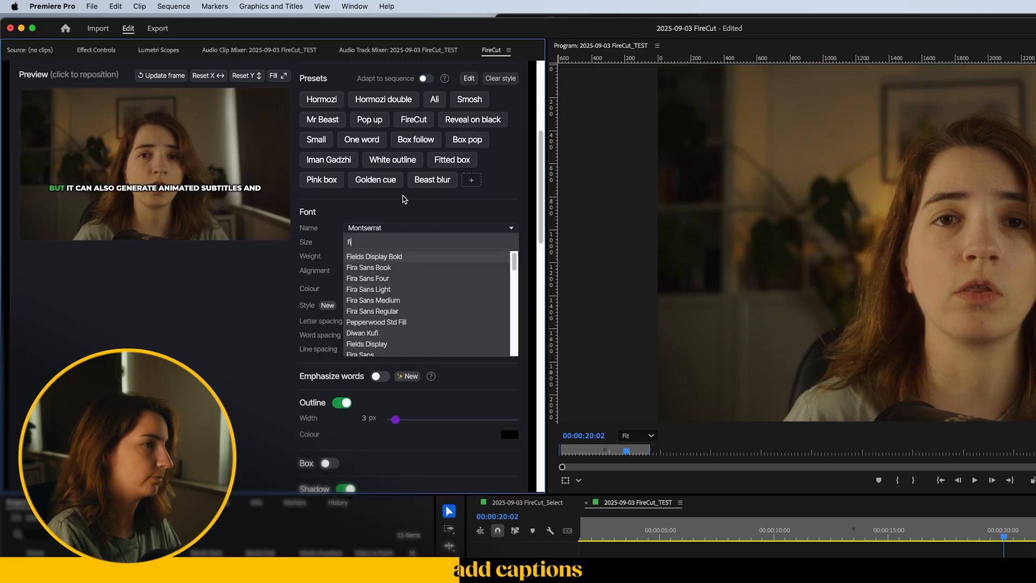
pyautogui.click(374, 257)
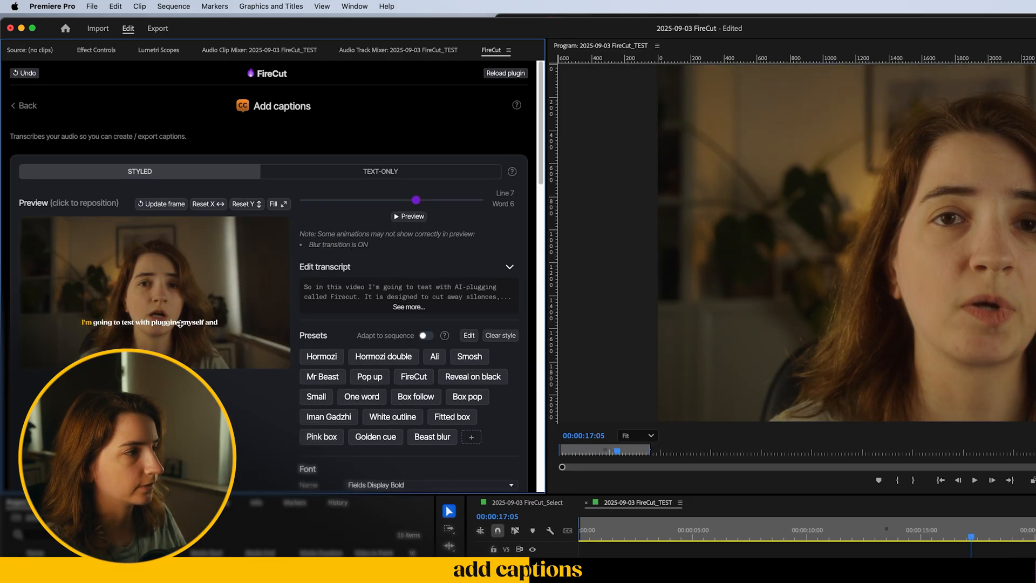
pyautogui.moveTo(180, 323); pyautogui.dragTo(170, 241)
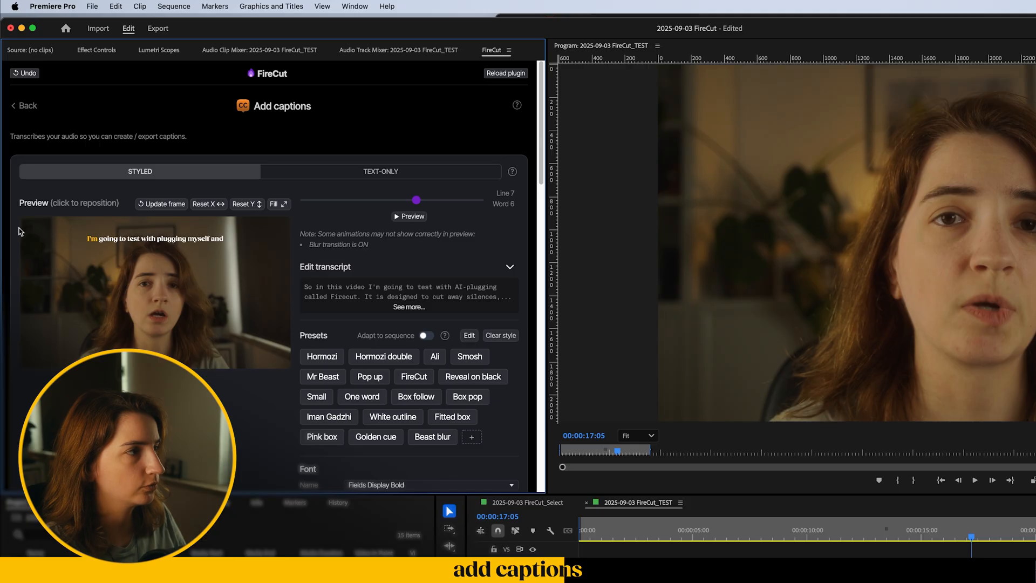
pyautogui.moveTo(176, 240); pyautogui.dragTo(147, 336)
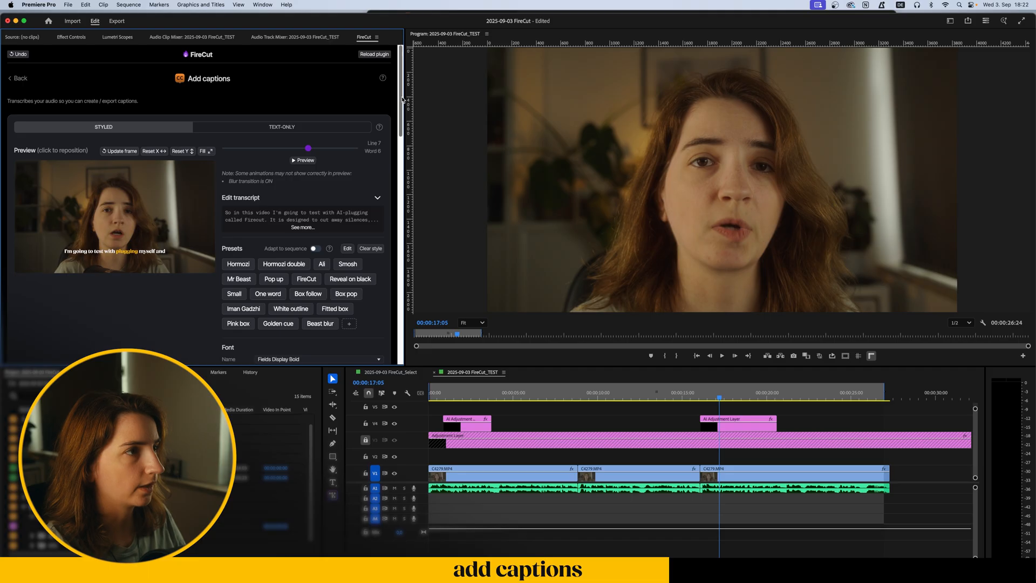
pyautogui.scroll(-10, 300, 243)
# Render the styled captions into the sequence on a new track
pyautogui.click(303, 323)
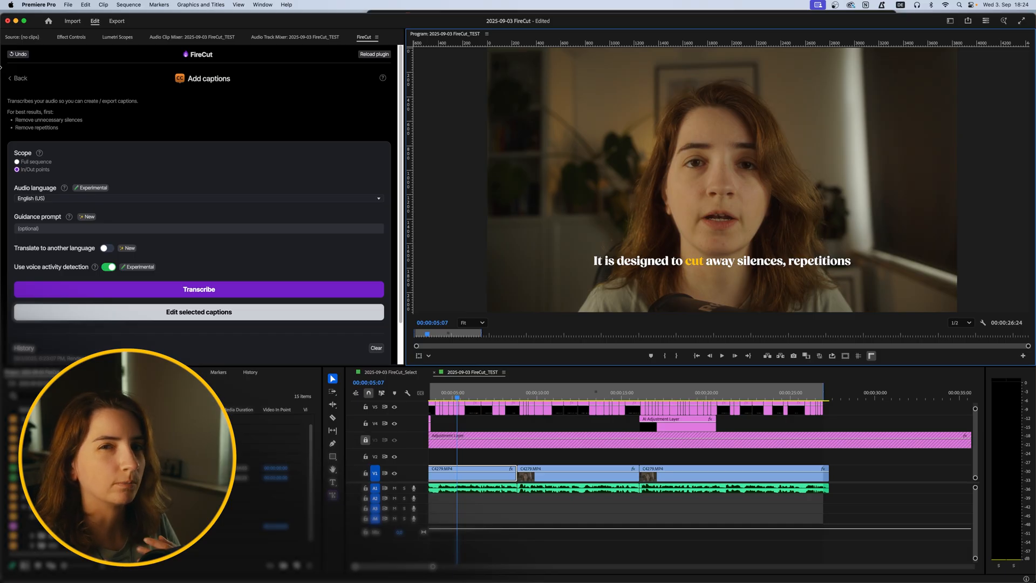
# Return from the Add captions page to FireCut's main feature grid
pyautogui.click(19, 78)
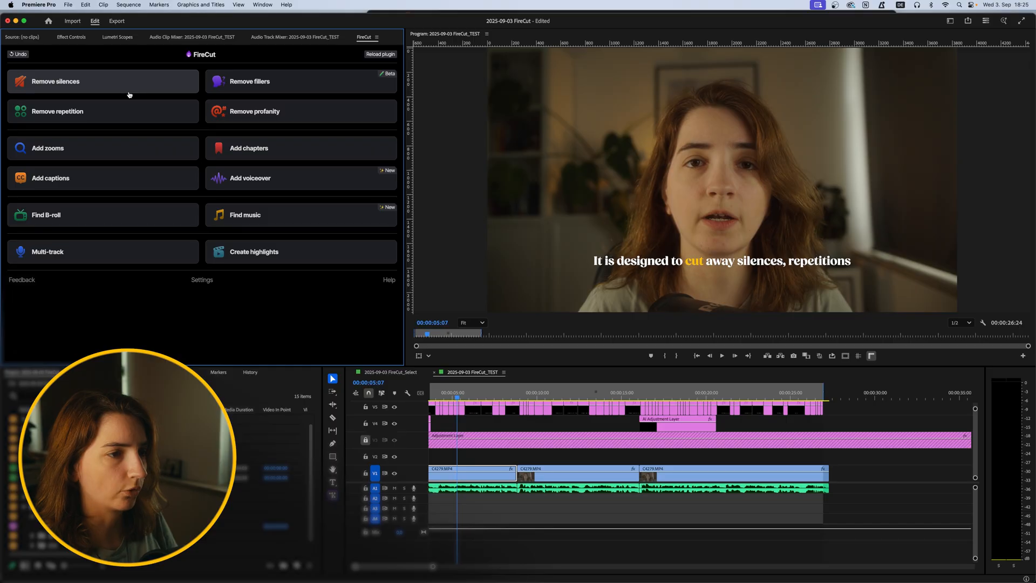